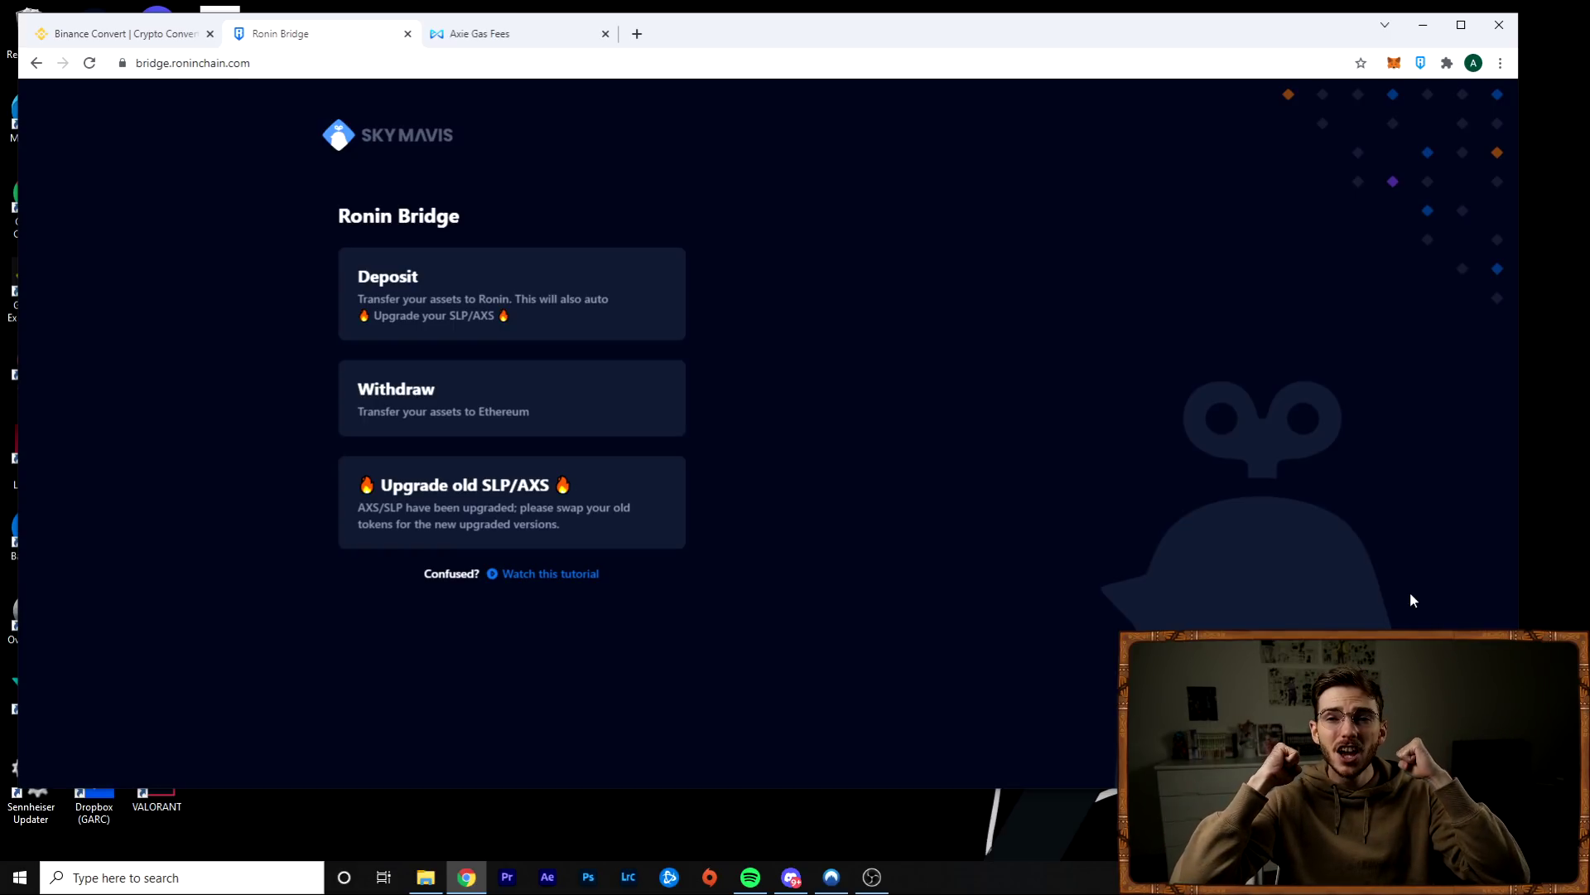
Switch between the Binance convert and Ronin Bridge tabs, ending on Binance scrolled to the top
click(125, 33)
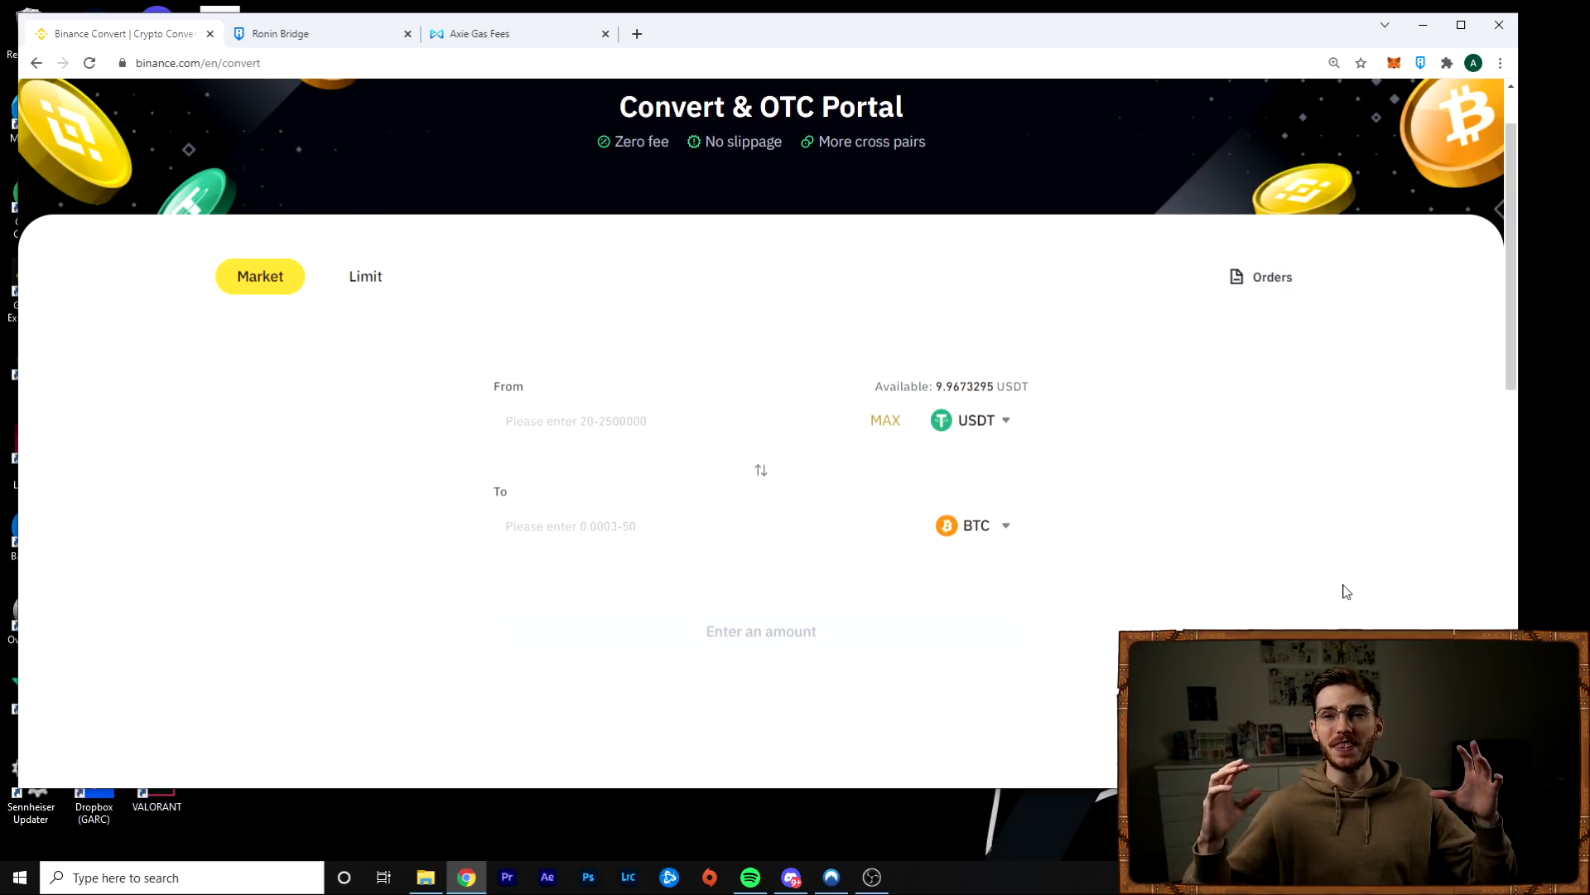
click(284, 35)
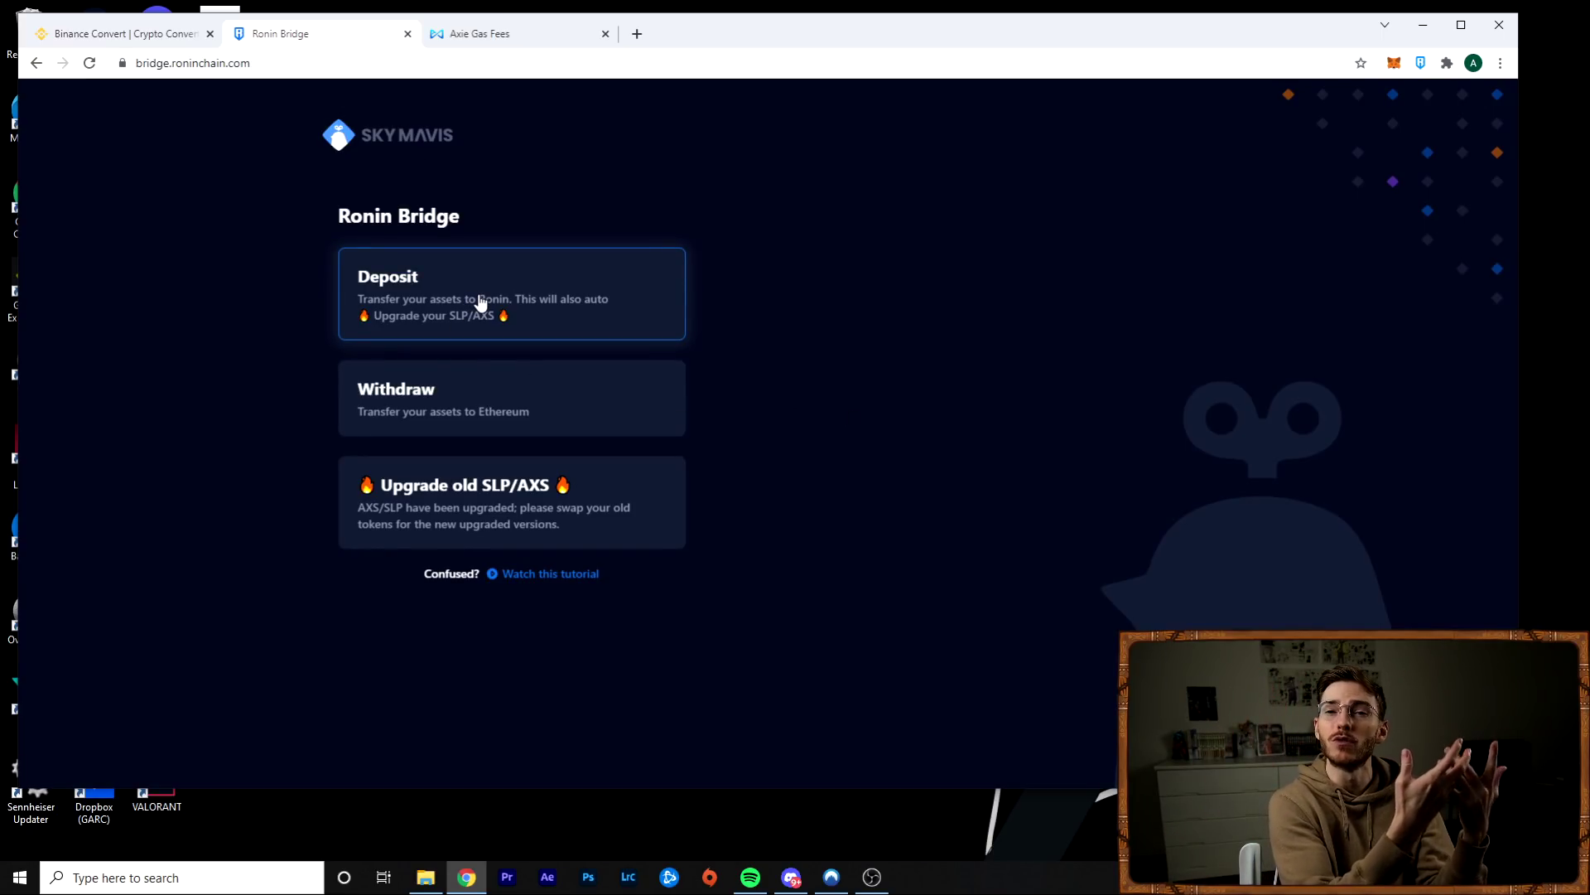
click(99, 41)
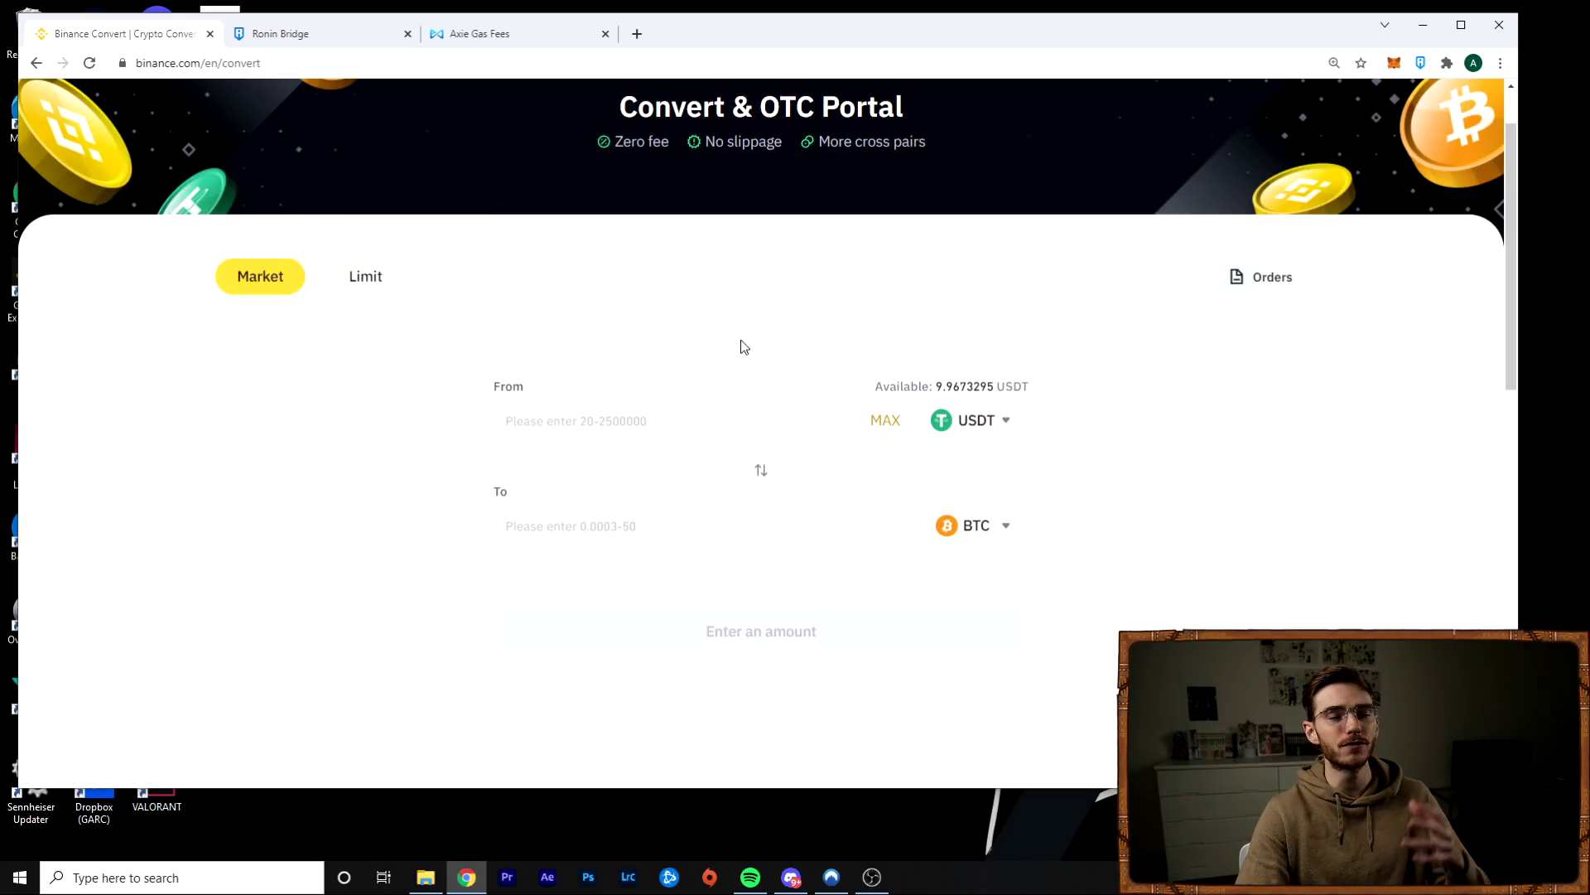
scroll(130, 162, up, 1)
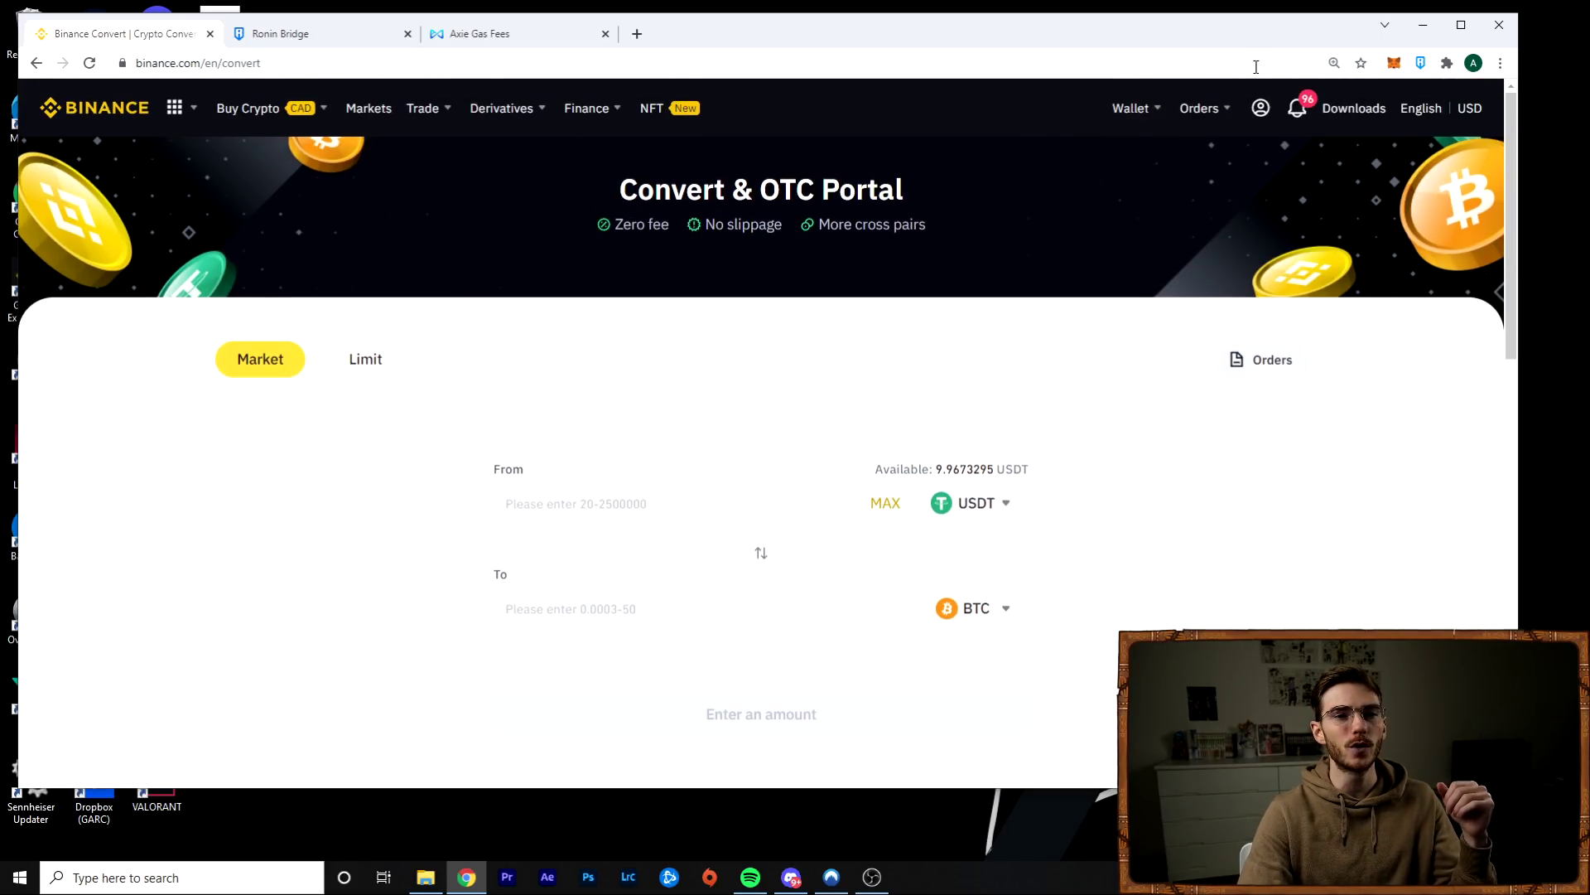
Open the Fiat and Spot balances, search 'eth', and scroll to the ETH and WETH rows
mouse_move(1128, 106)
click(1151, 222)
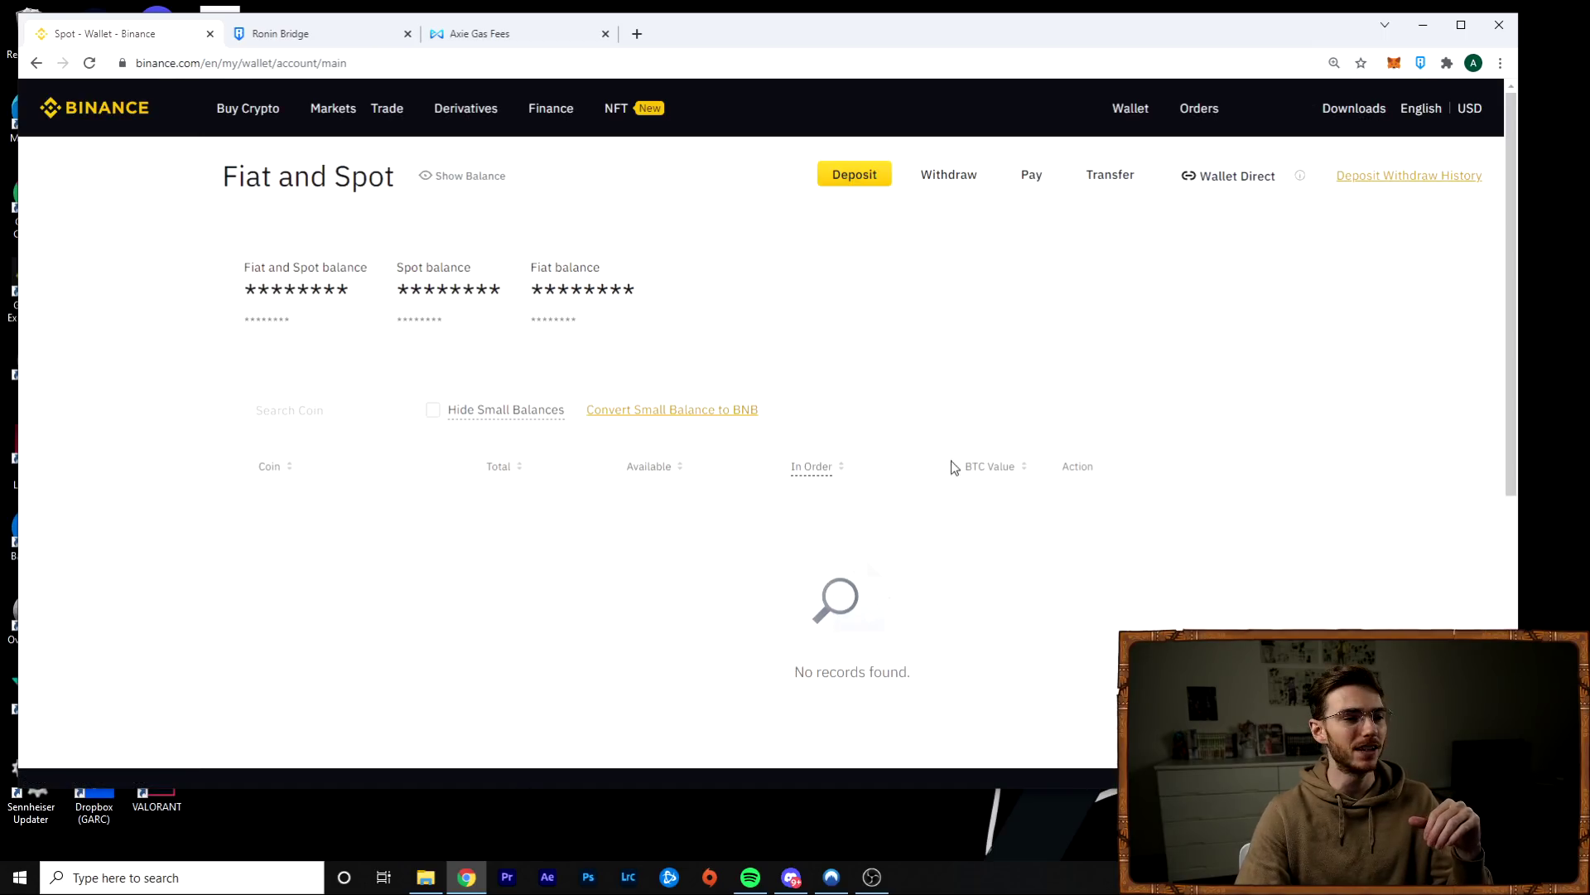
click(343, 403)
text(eth)
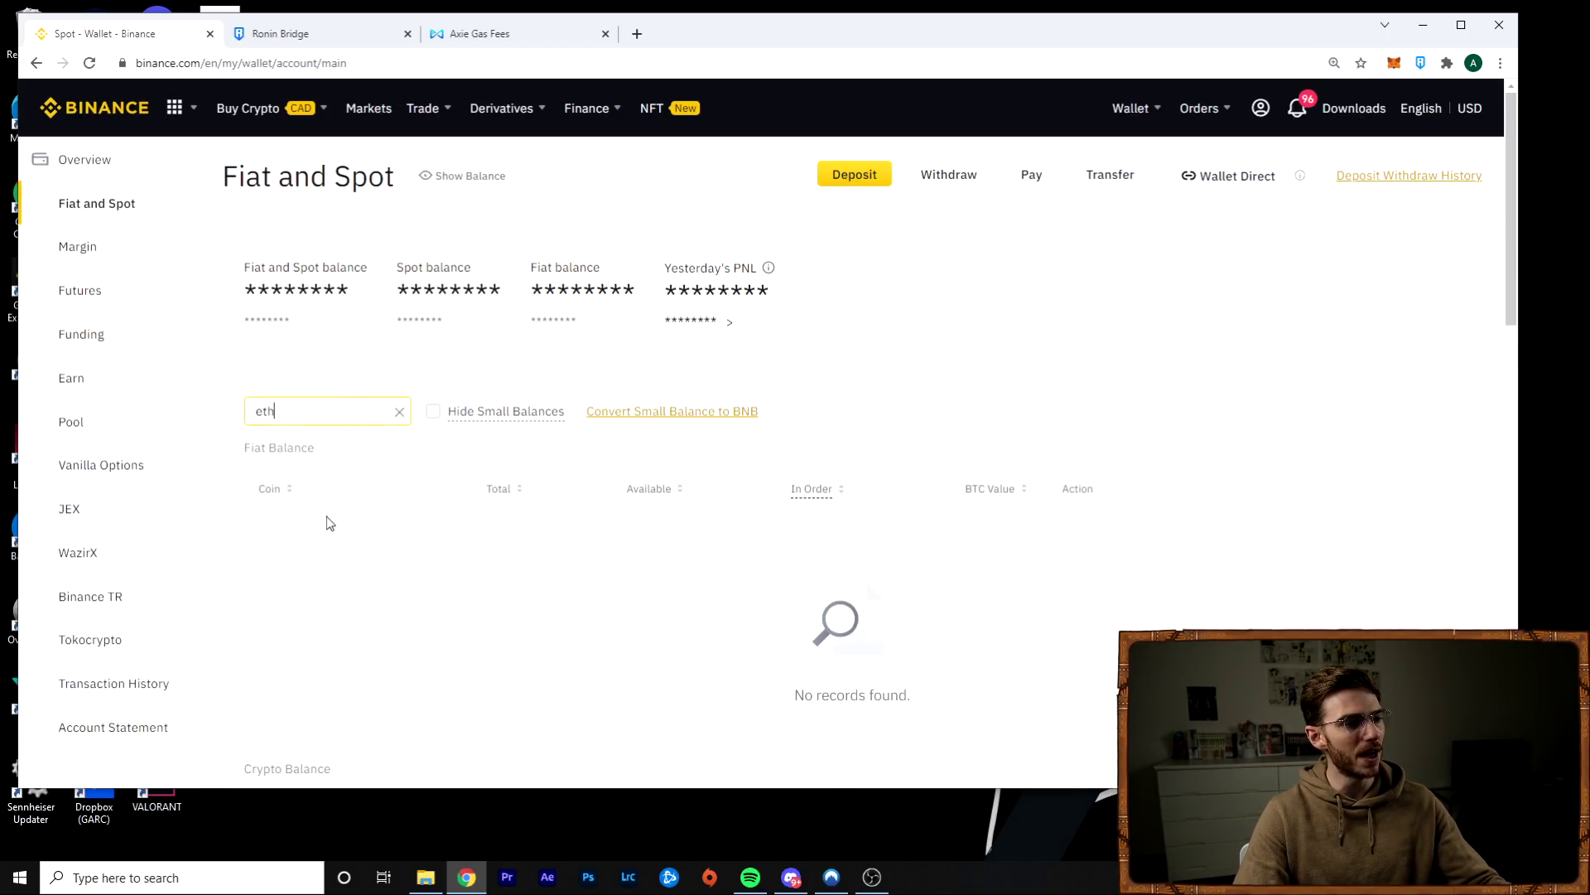
scroll(316, 410, down, 5)
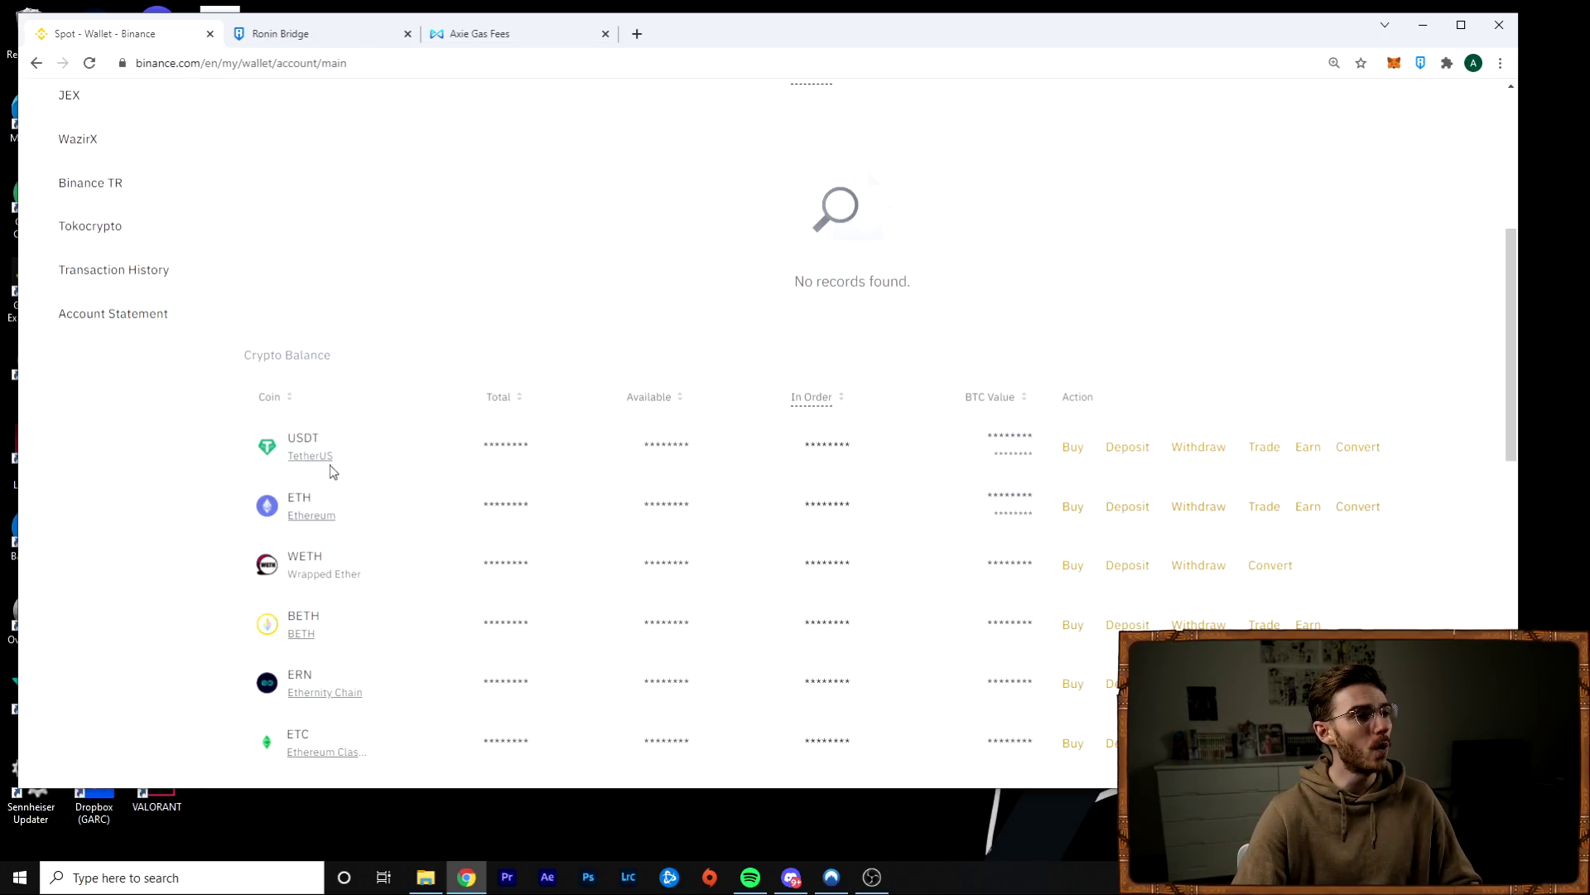
Start a Ronin Bridge deposit, close the MetaMask unlock prompt, and check the Axie gas fee table
click(225, 35)
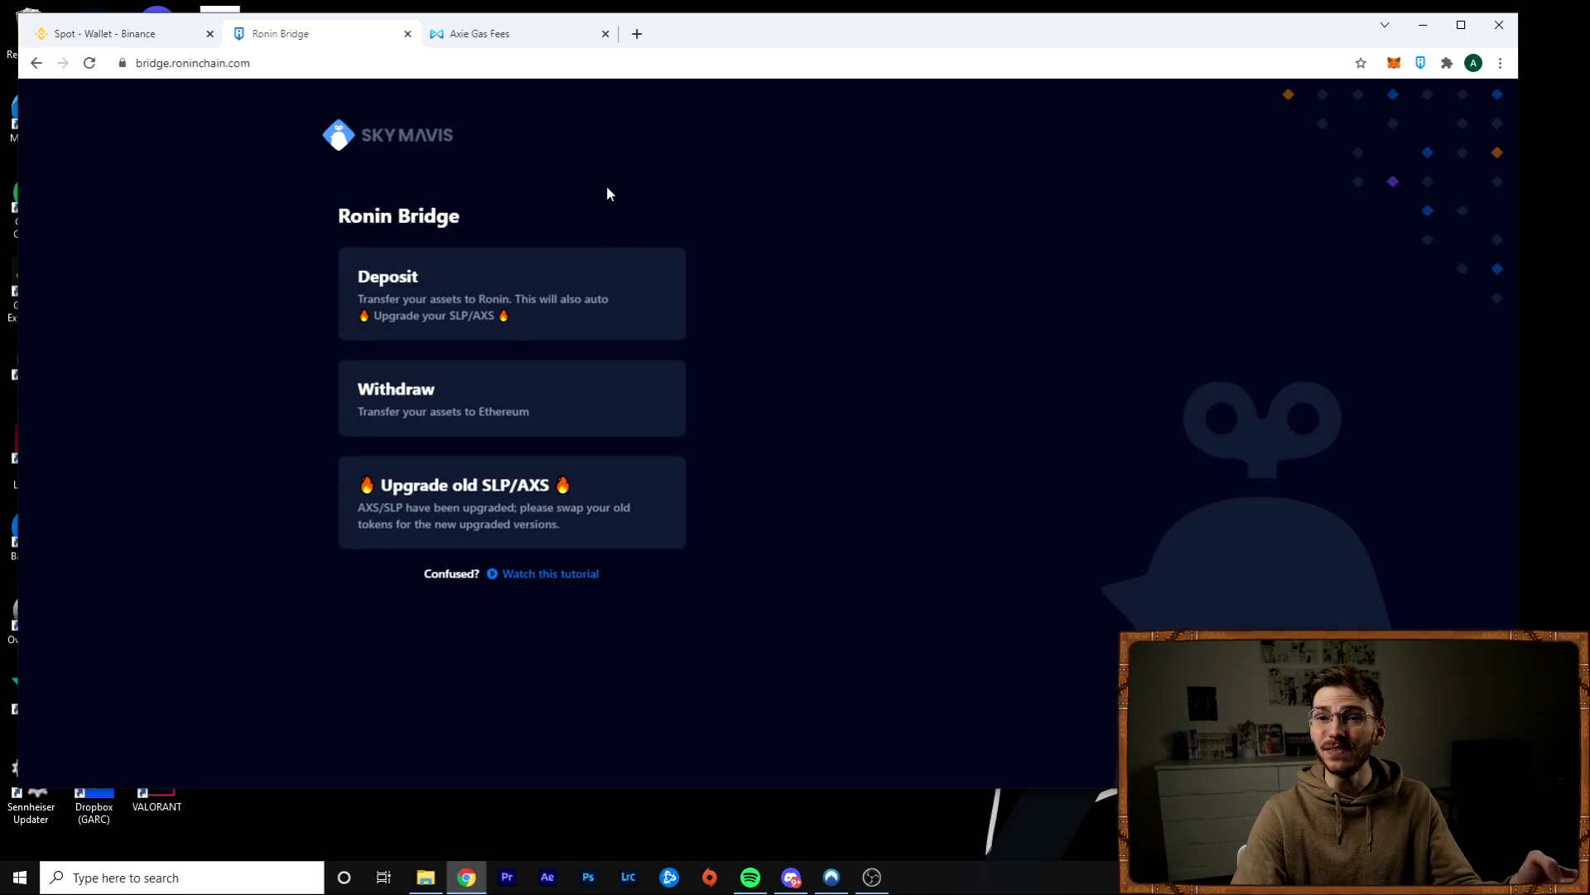
click(489, 33)
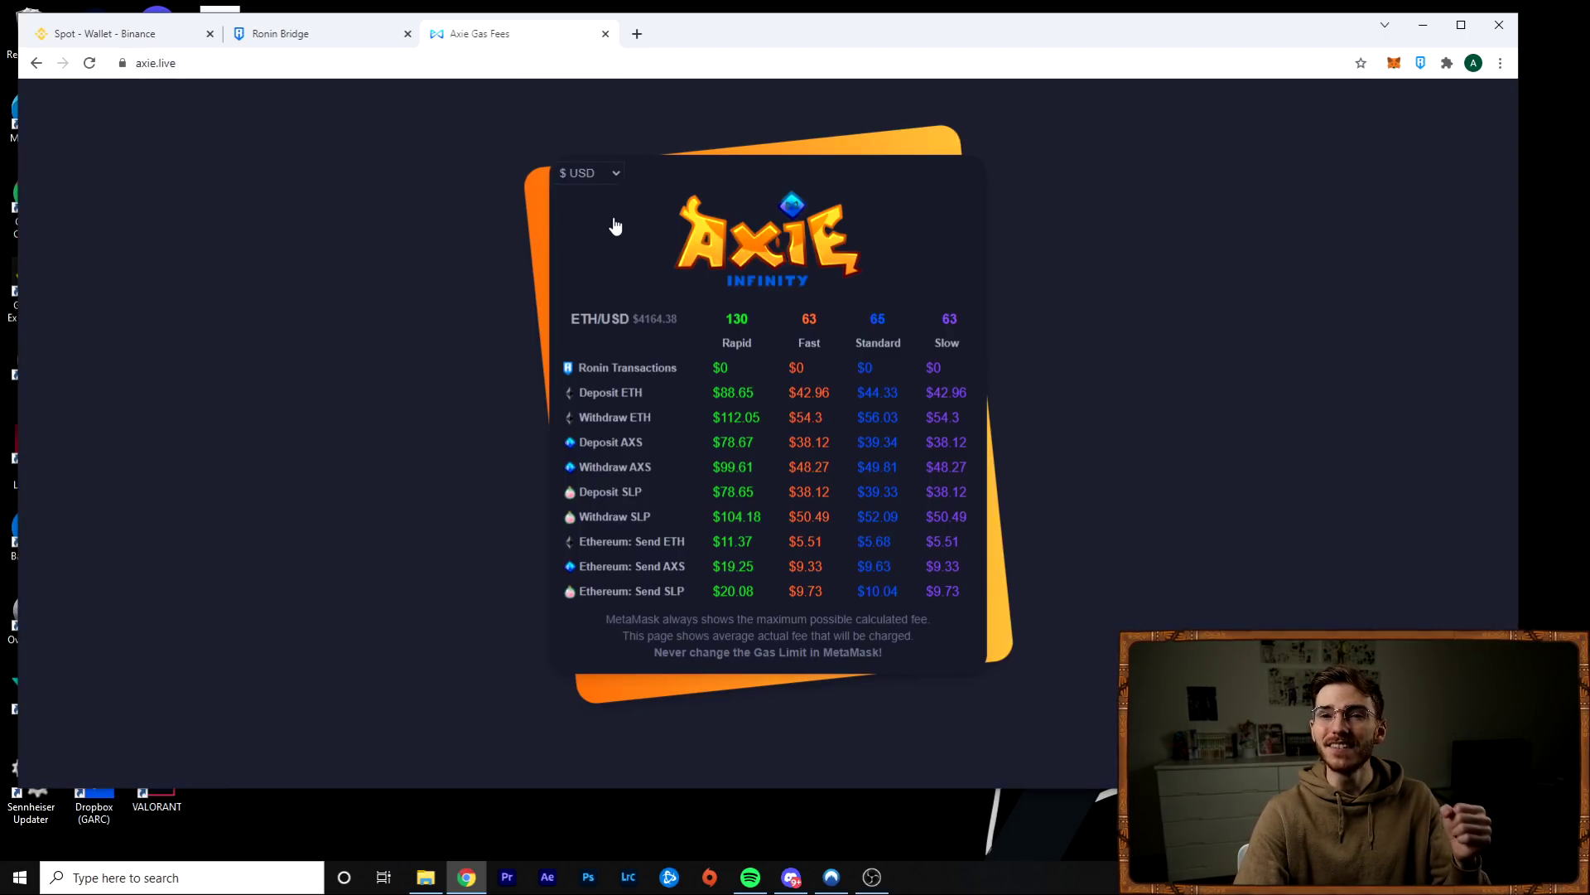
click(306, 35)
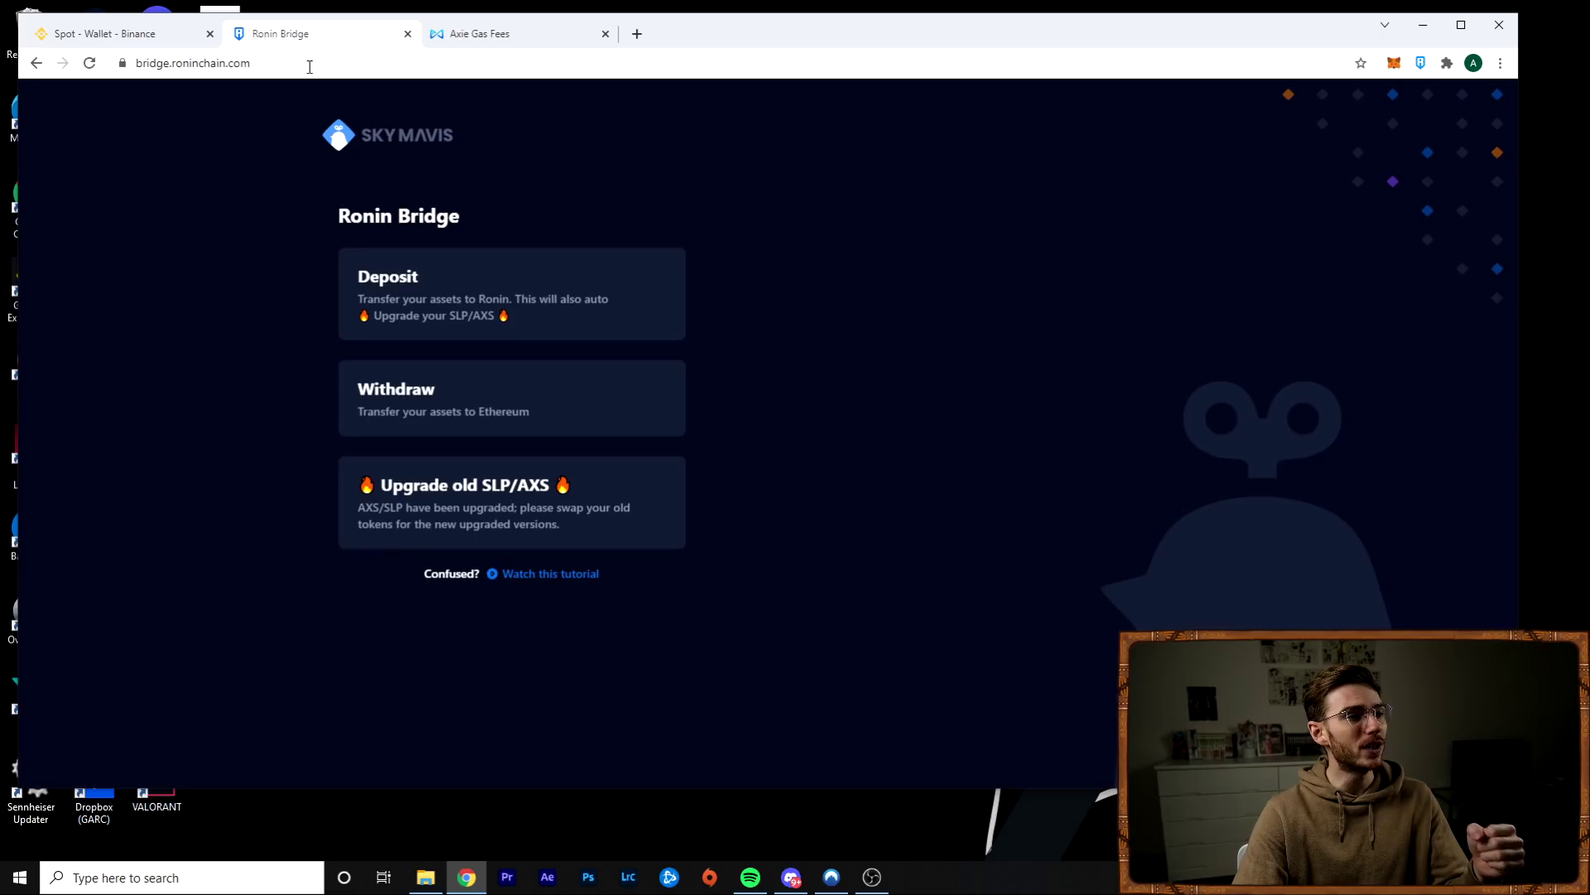
click(408, 296)
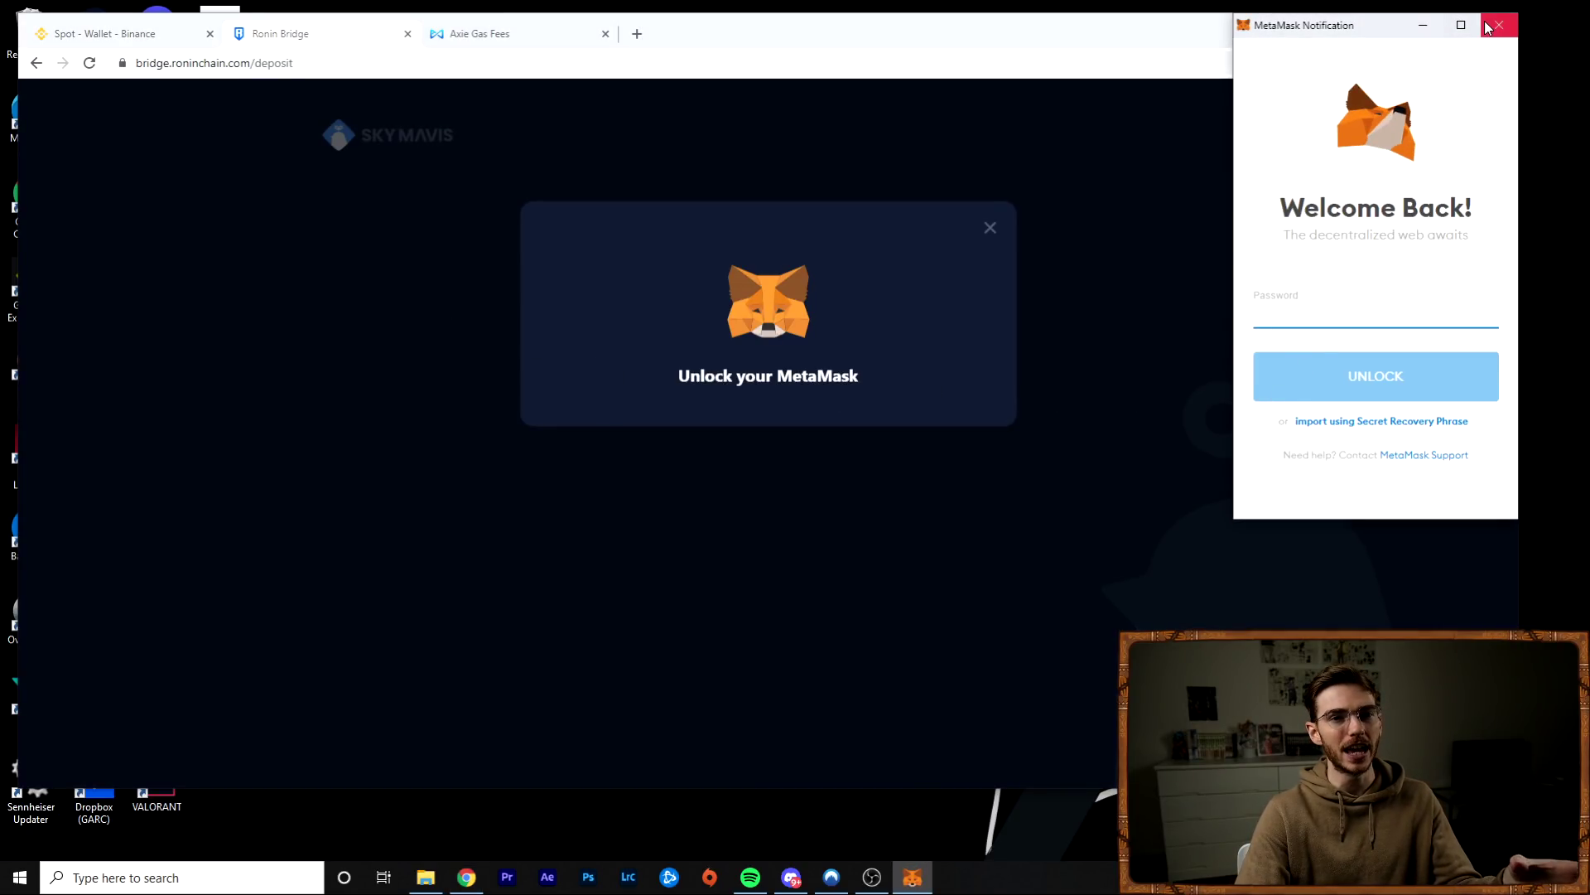
click(1498, 25)
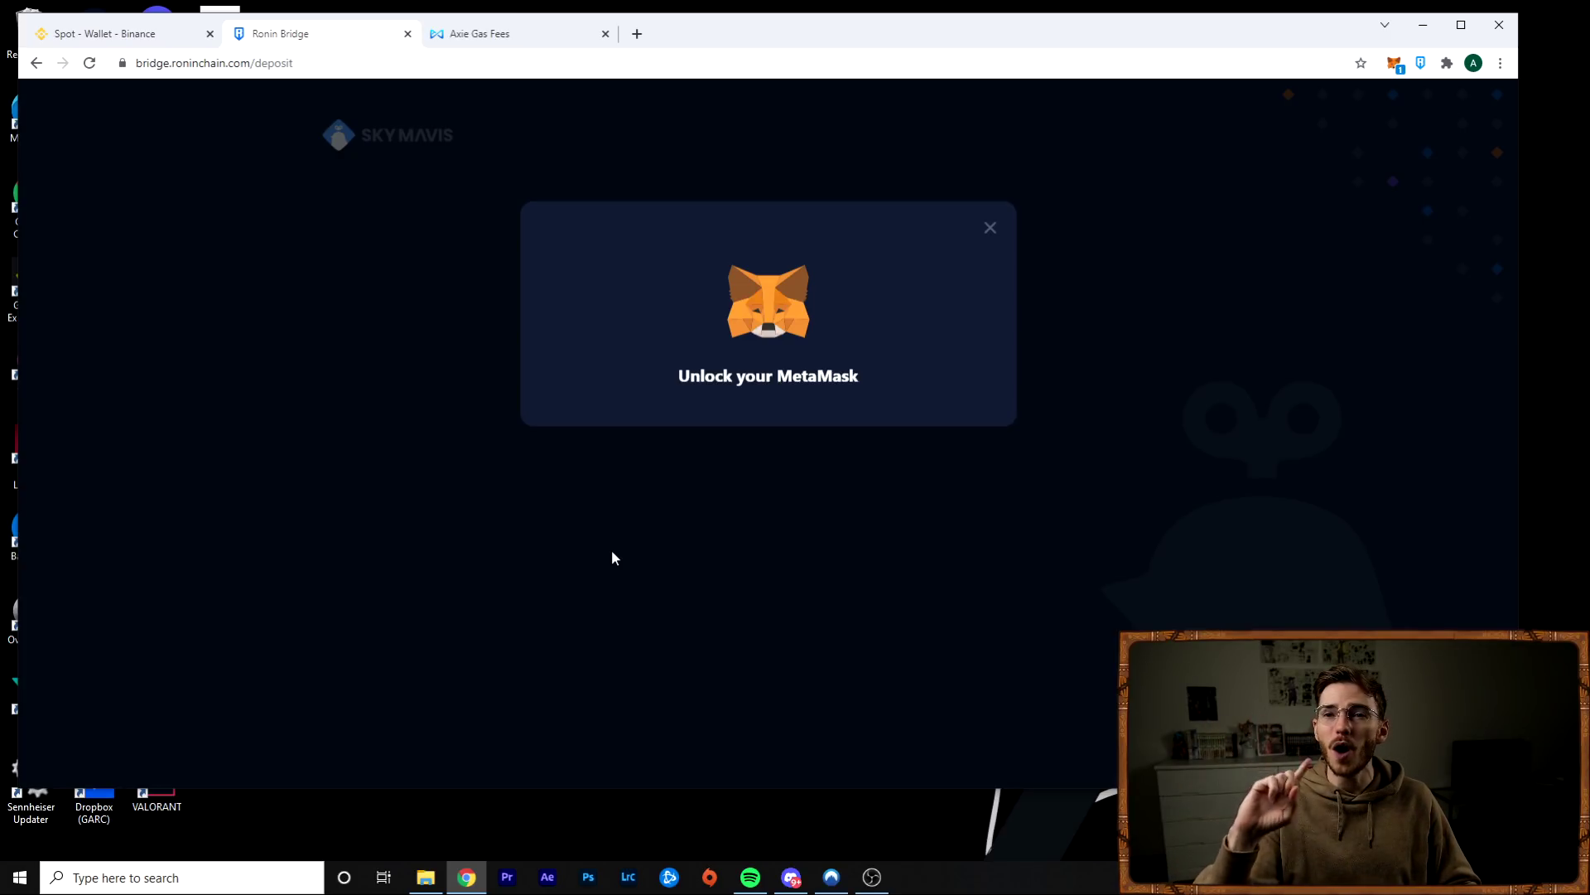
key(ctrl+Tab)
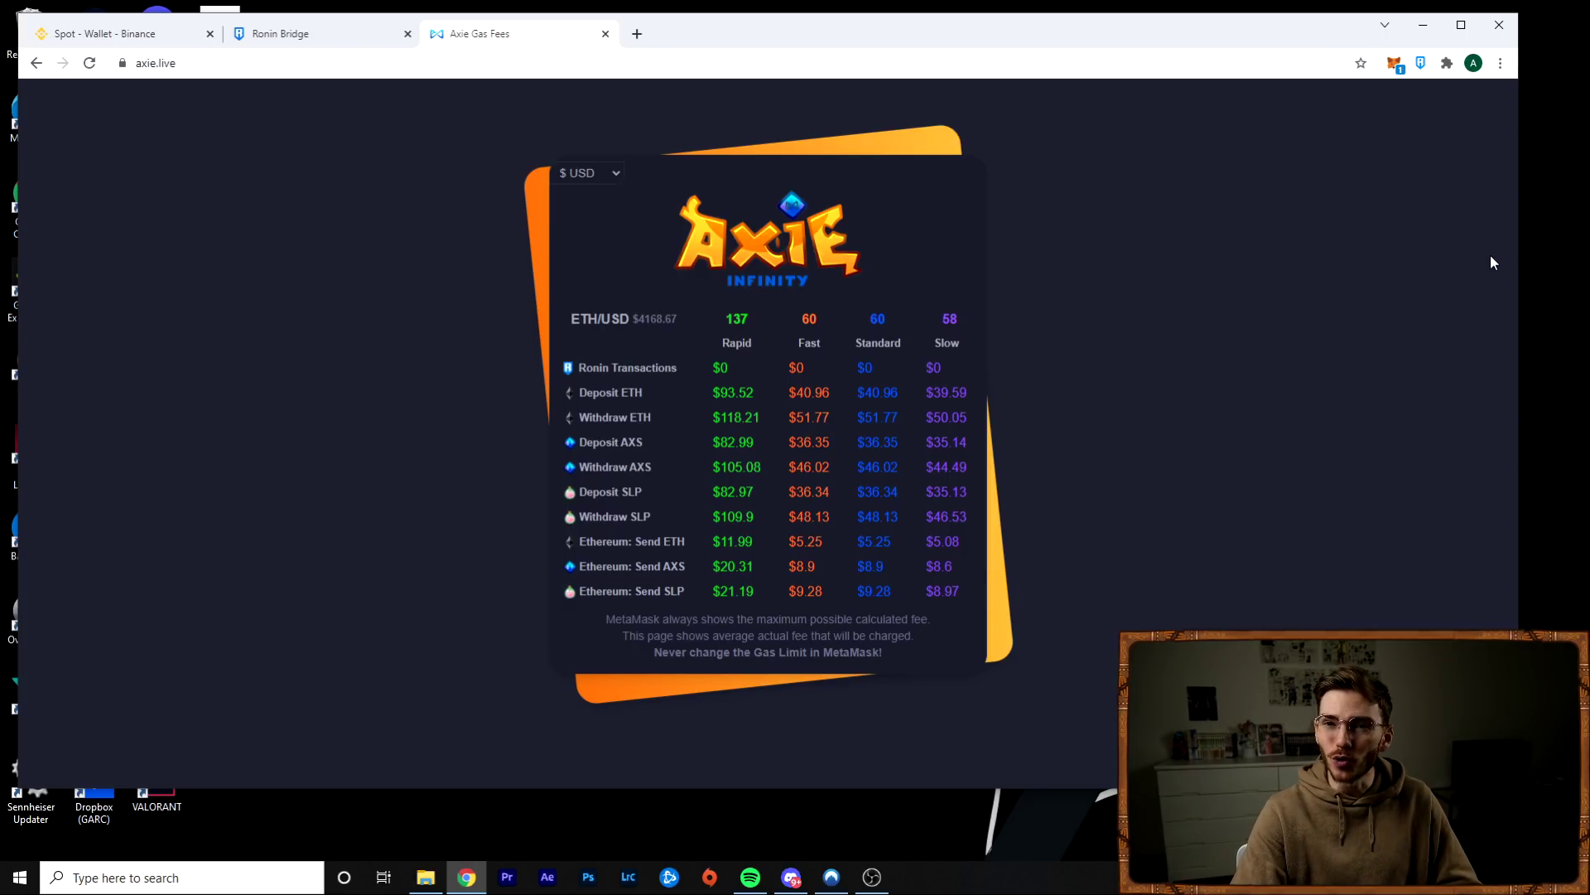
Start a 100 USD Ronin WETH purchase from the Ronin Wallet, with the country set to Canada
click(1421, 63)
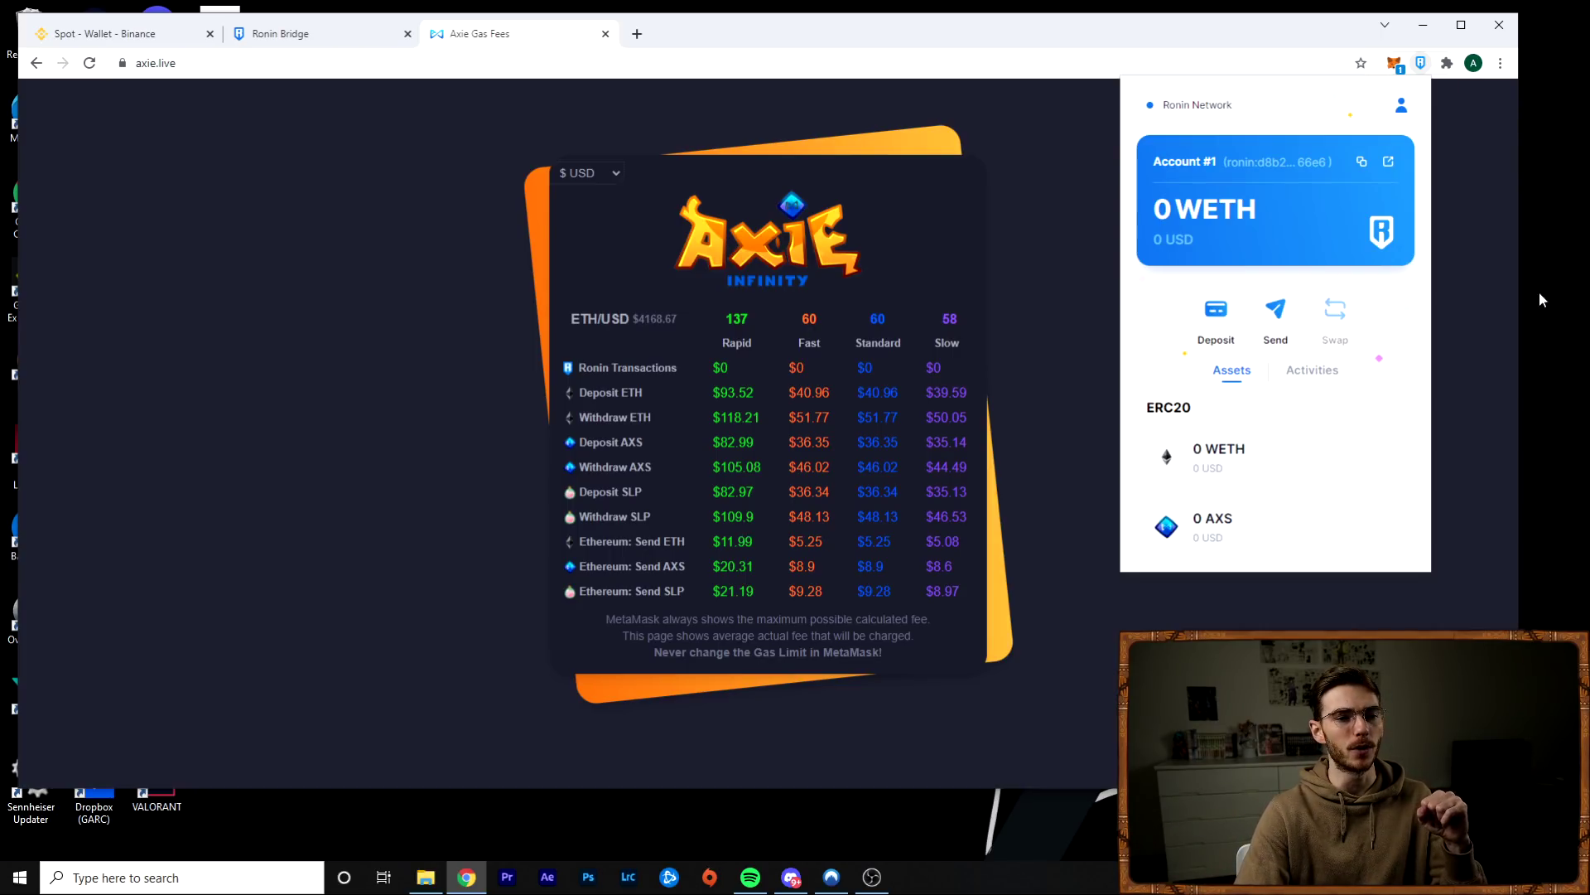
click(1223, 317)
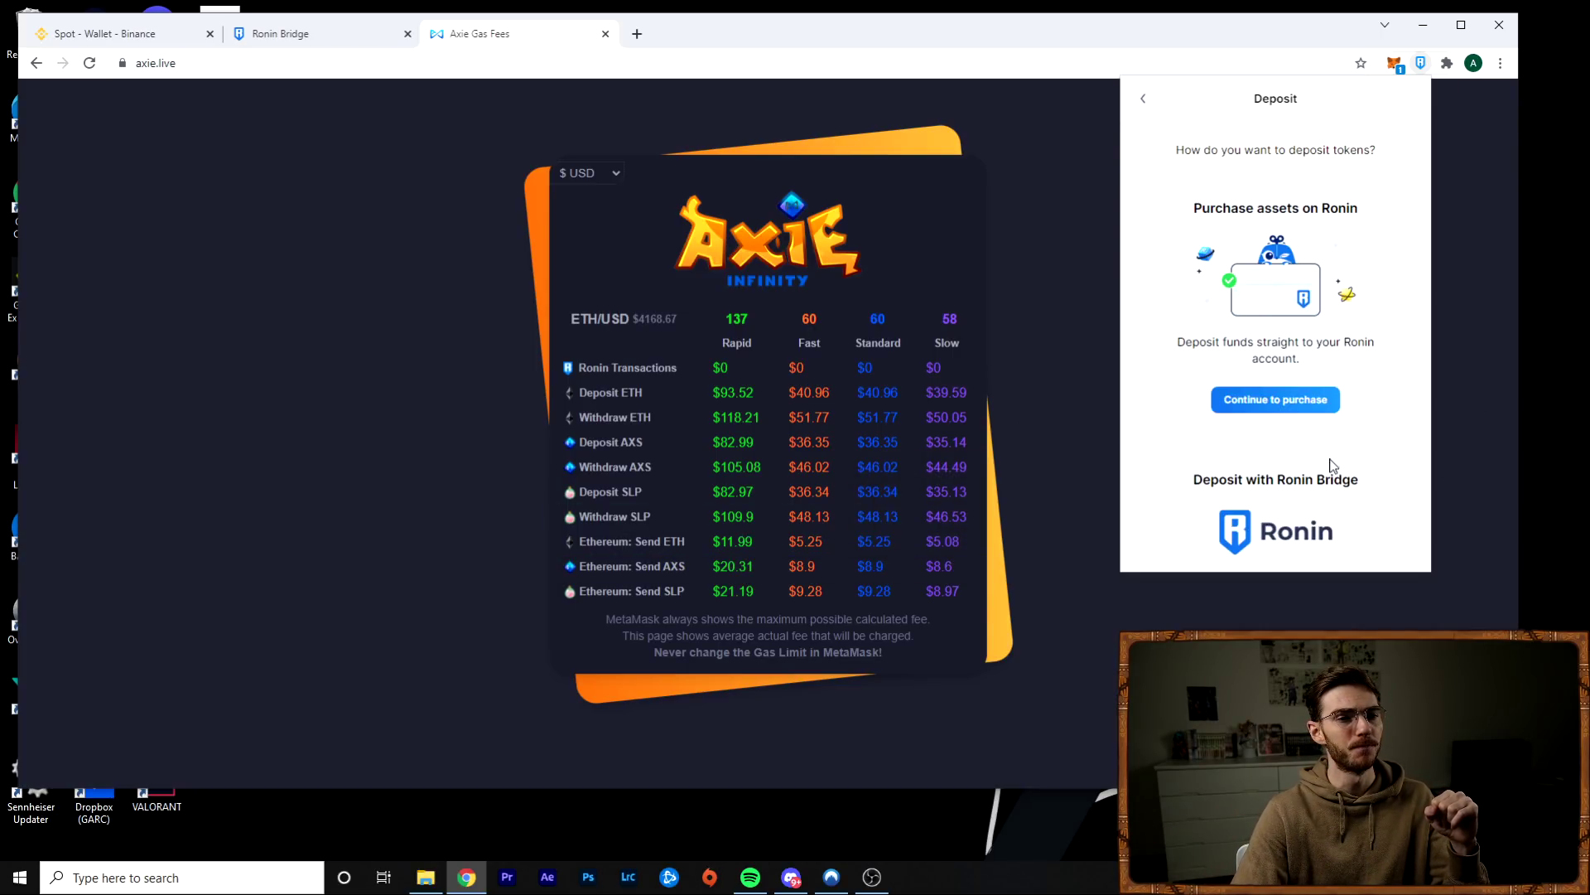
click(1297, 404)
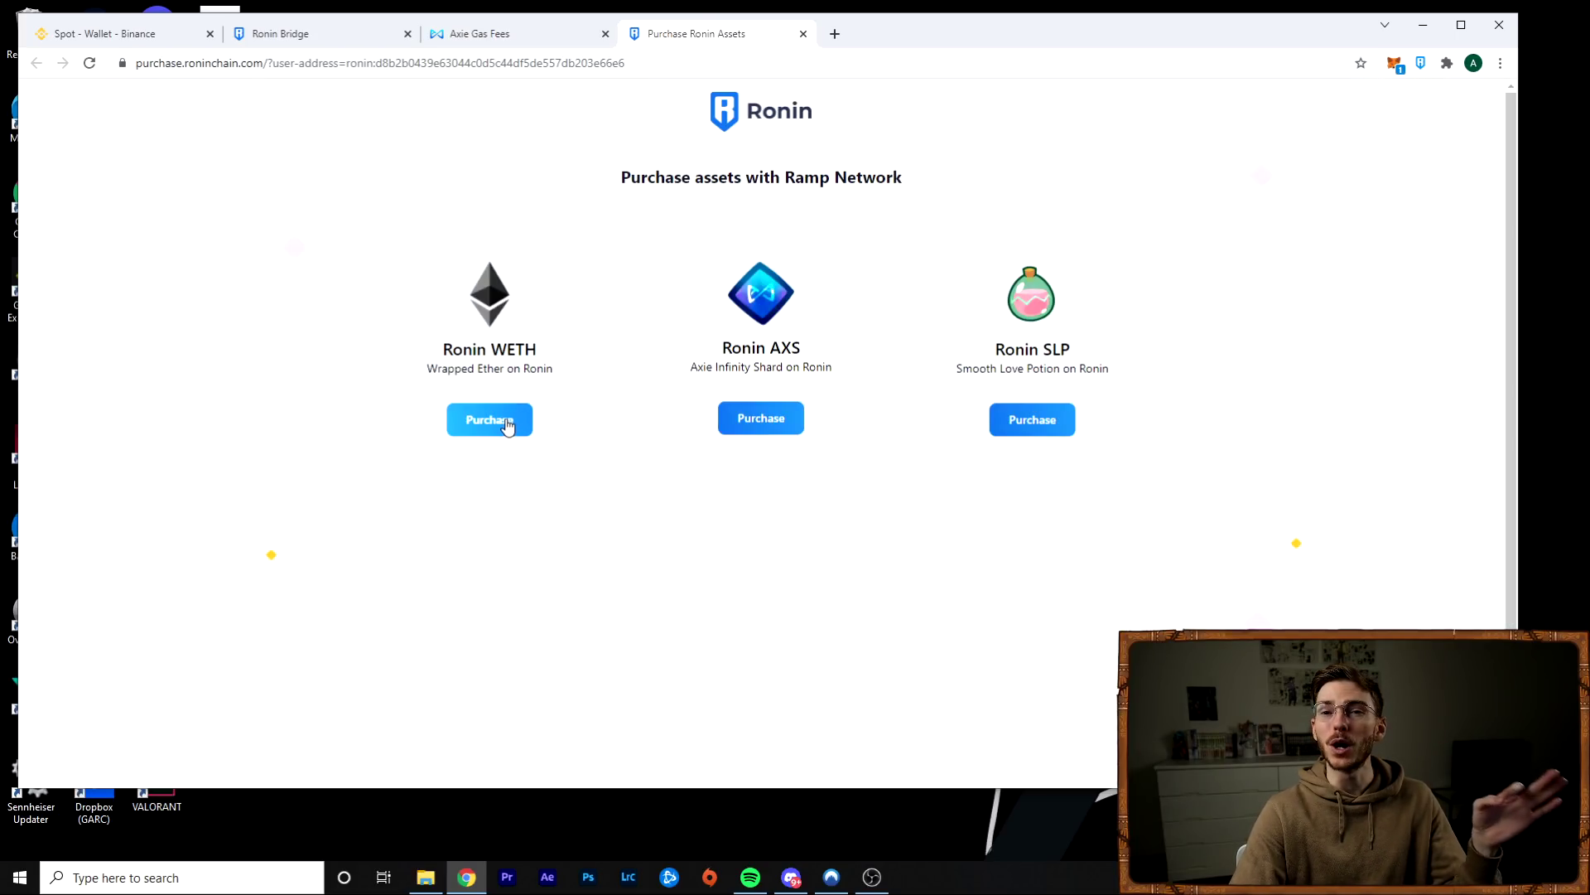
click(507, 423)
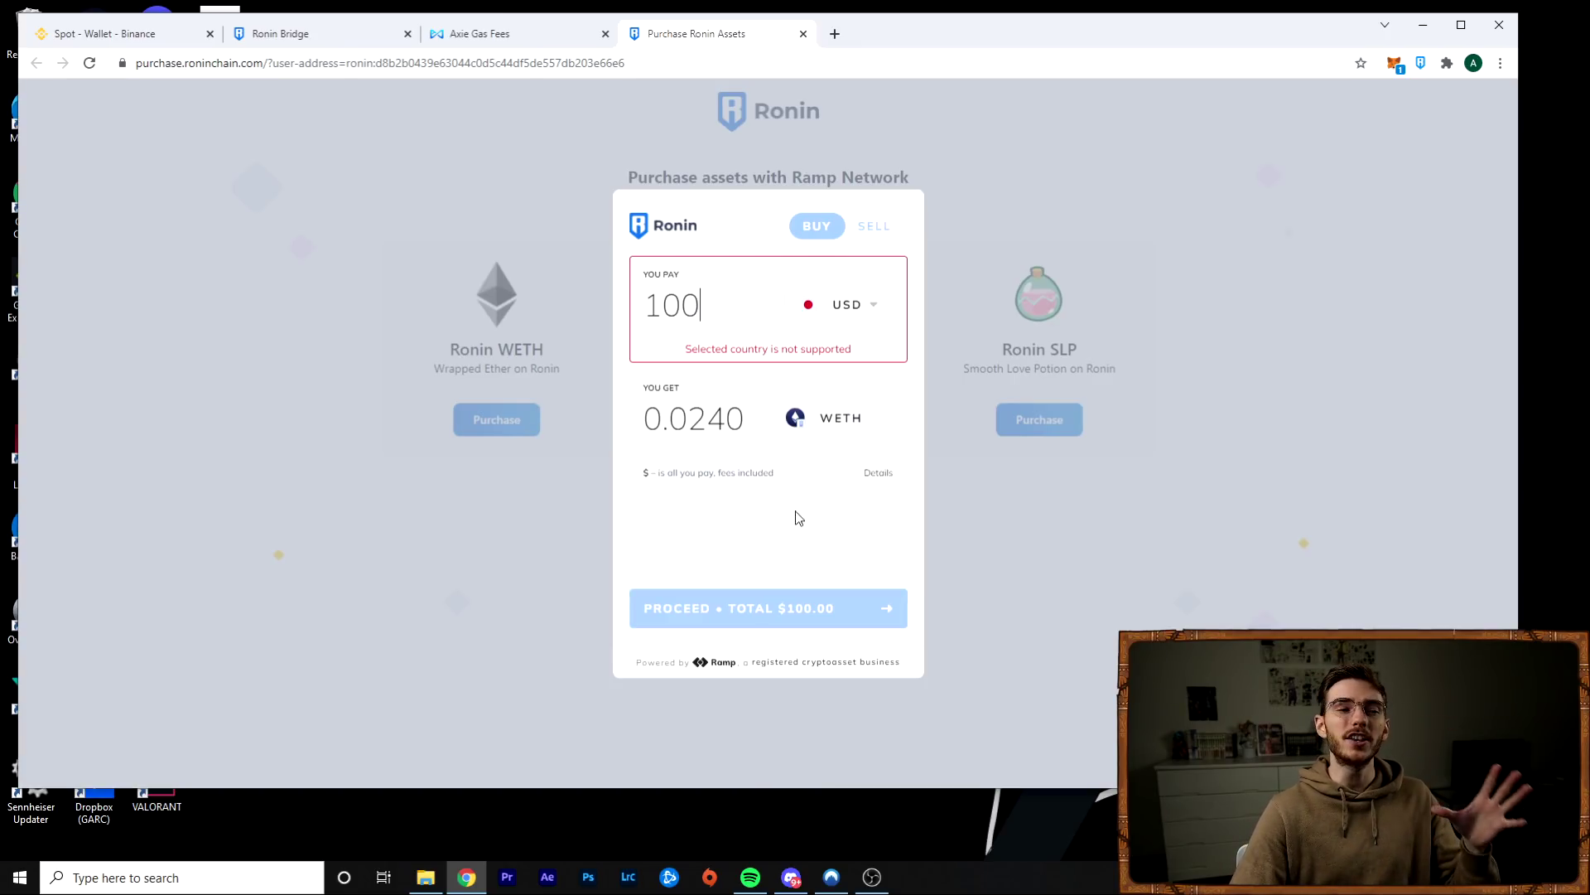
click(873, 306)
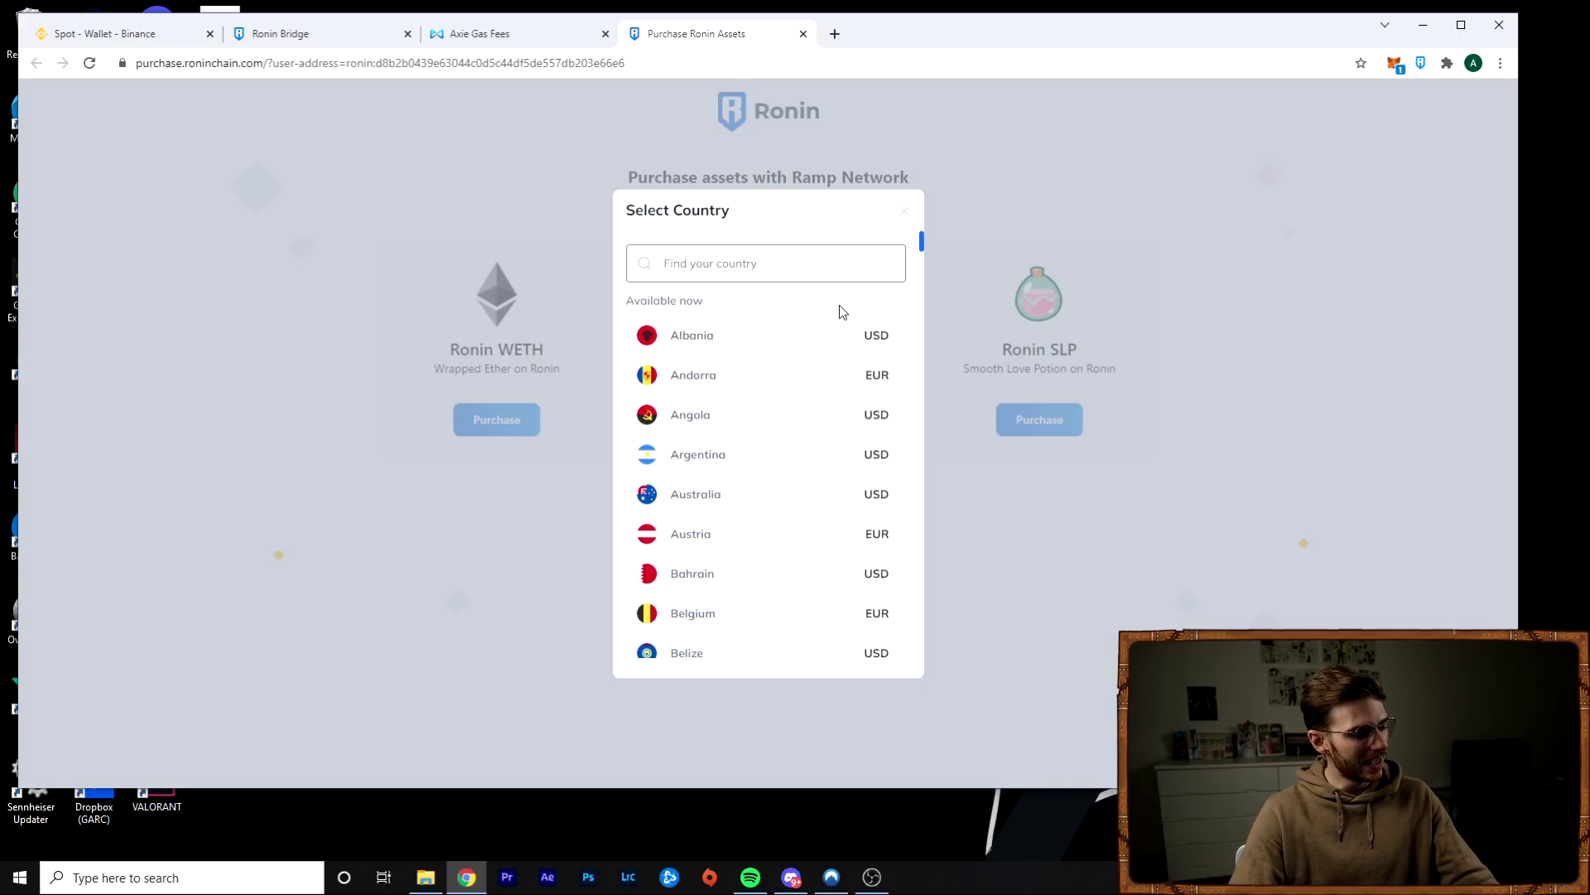
text(can)
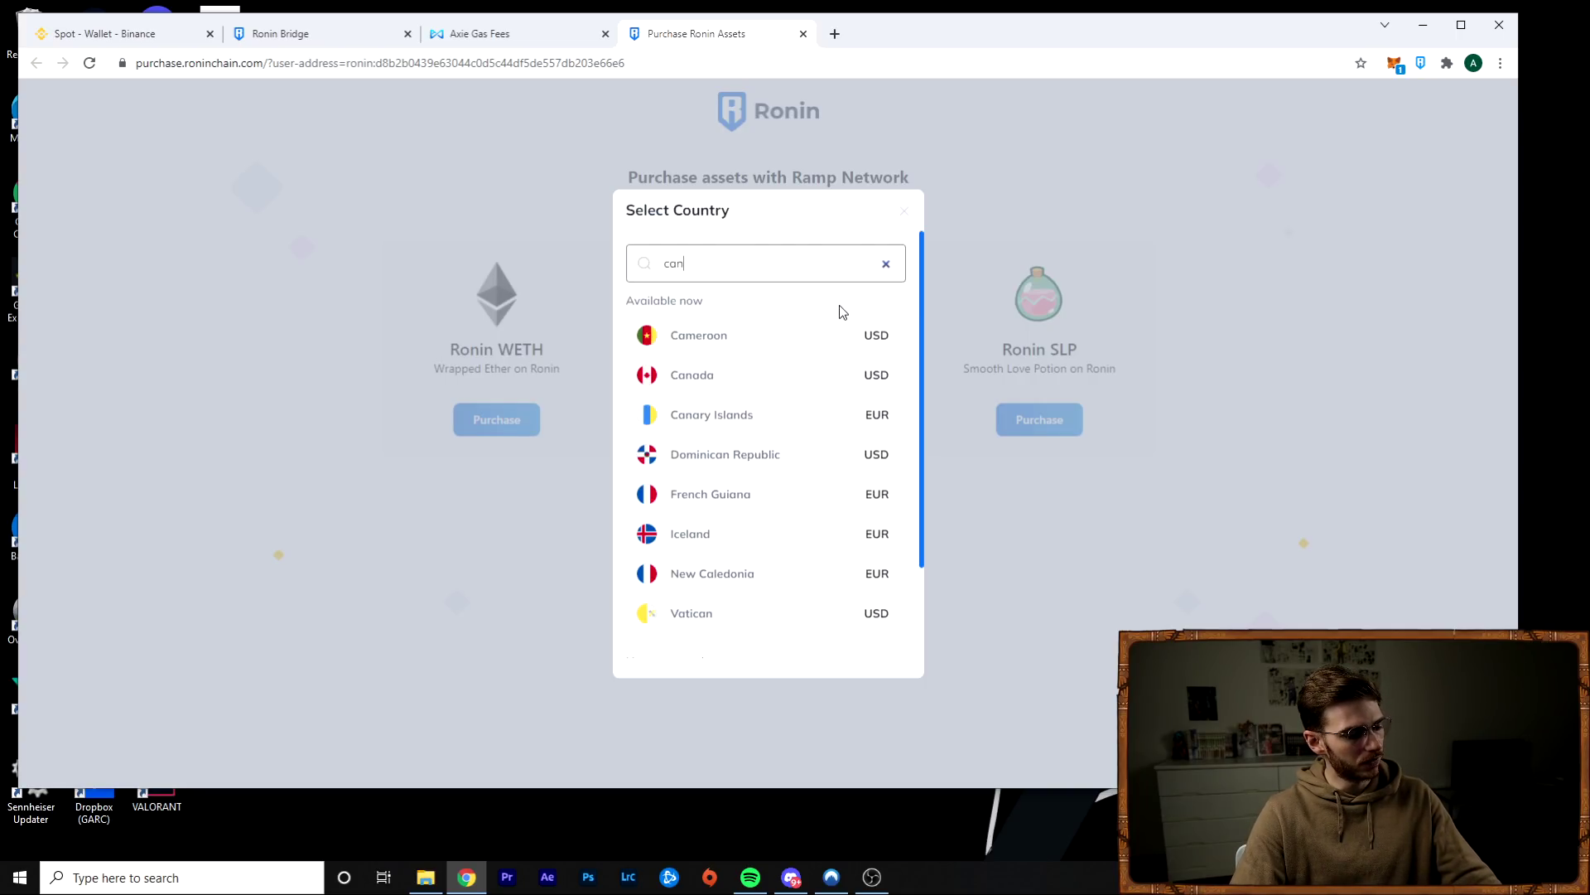
click(735, 370)
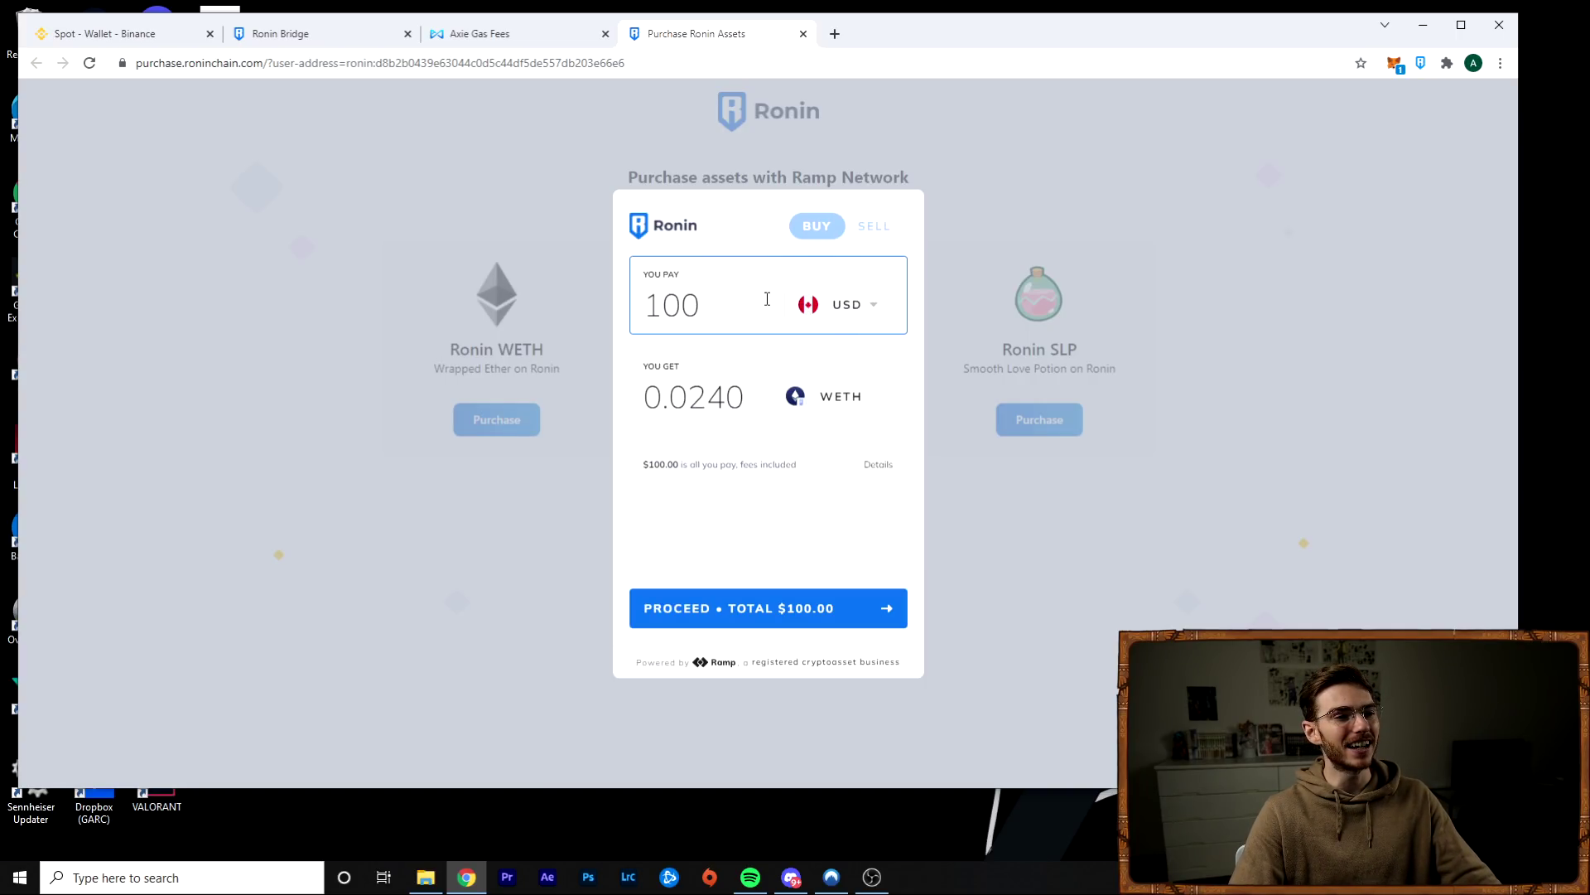
Proceed with the 100 USD WETH purchase, accept Ramp's terms, and confirm the emailed verification code
click(790, 618)
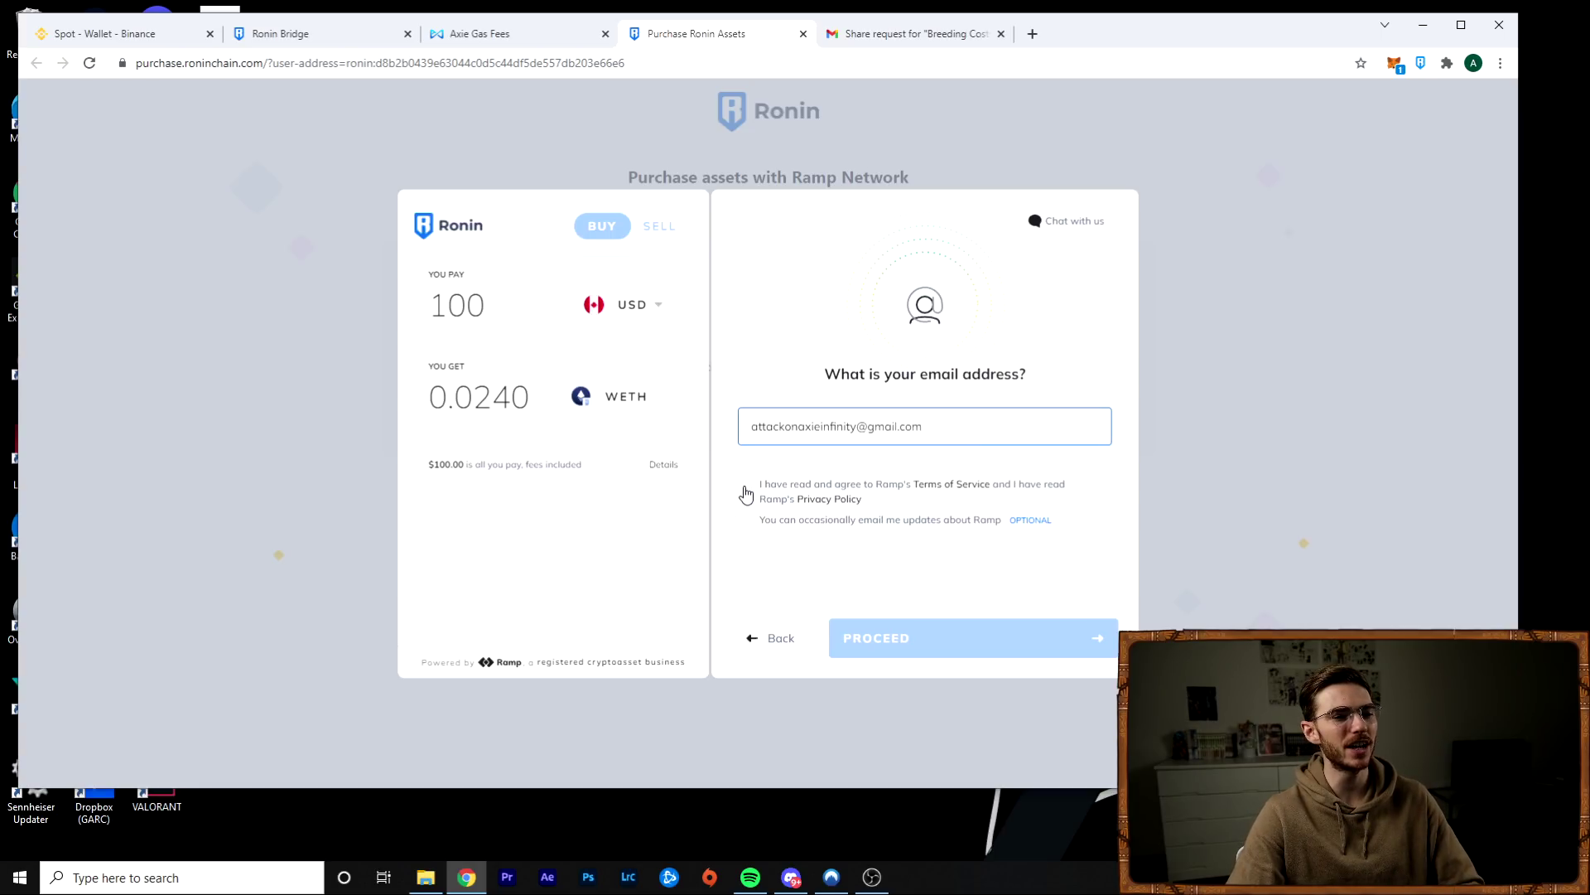
click(743, 485)
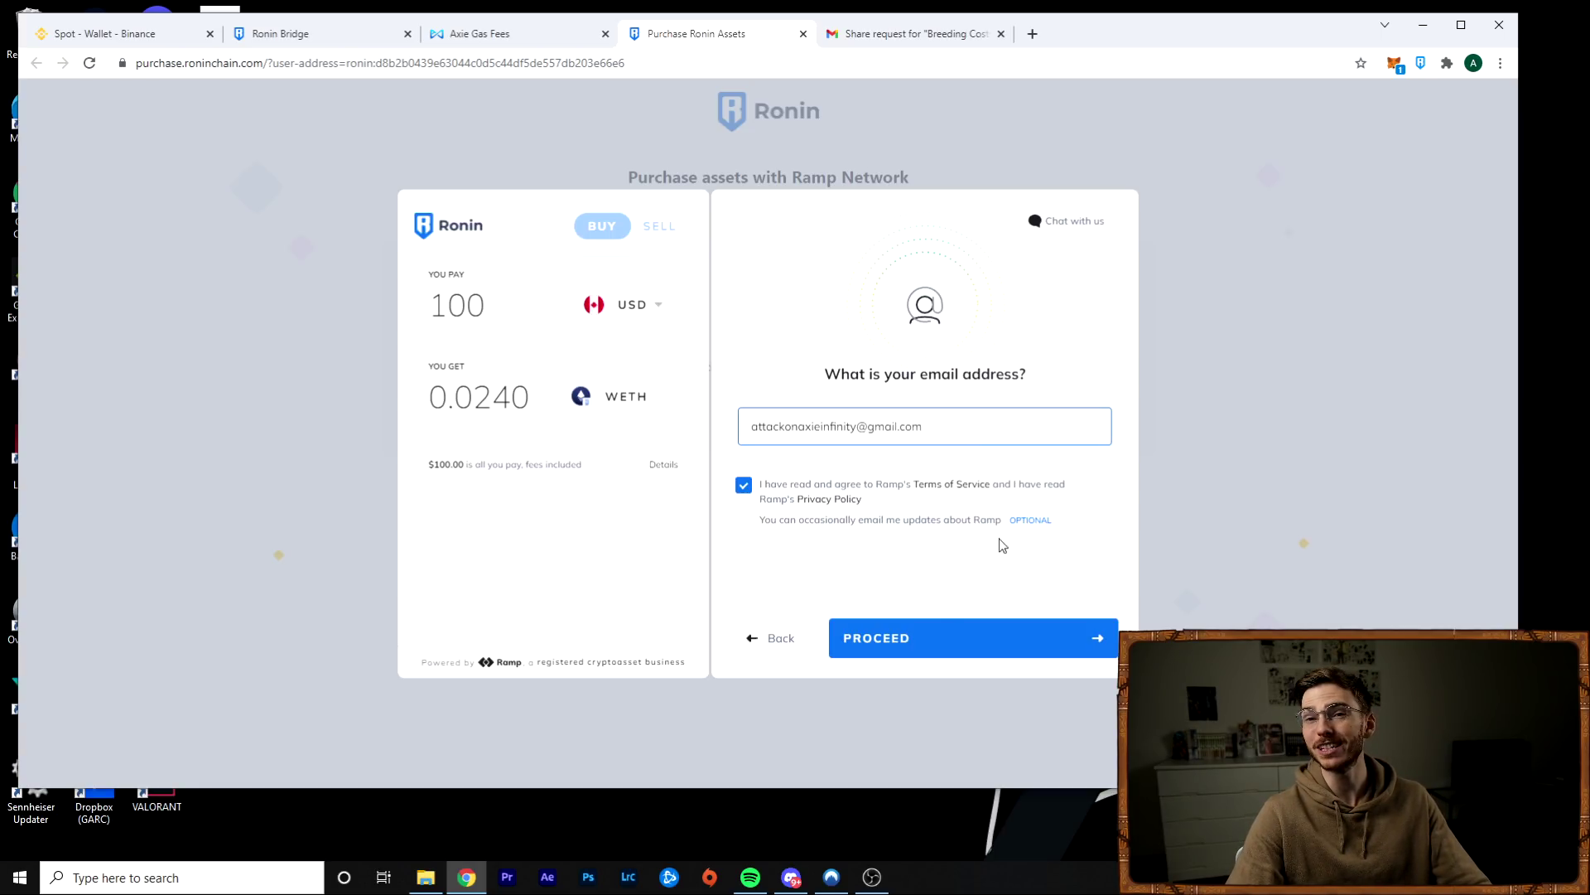
click(961, 638)
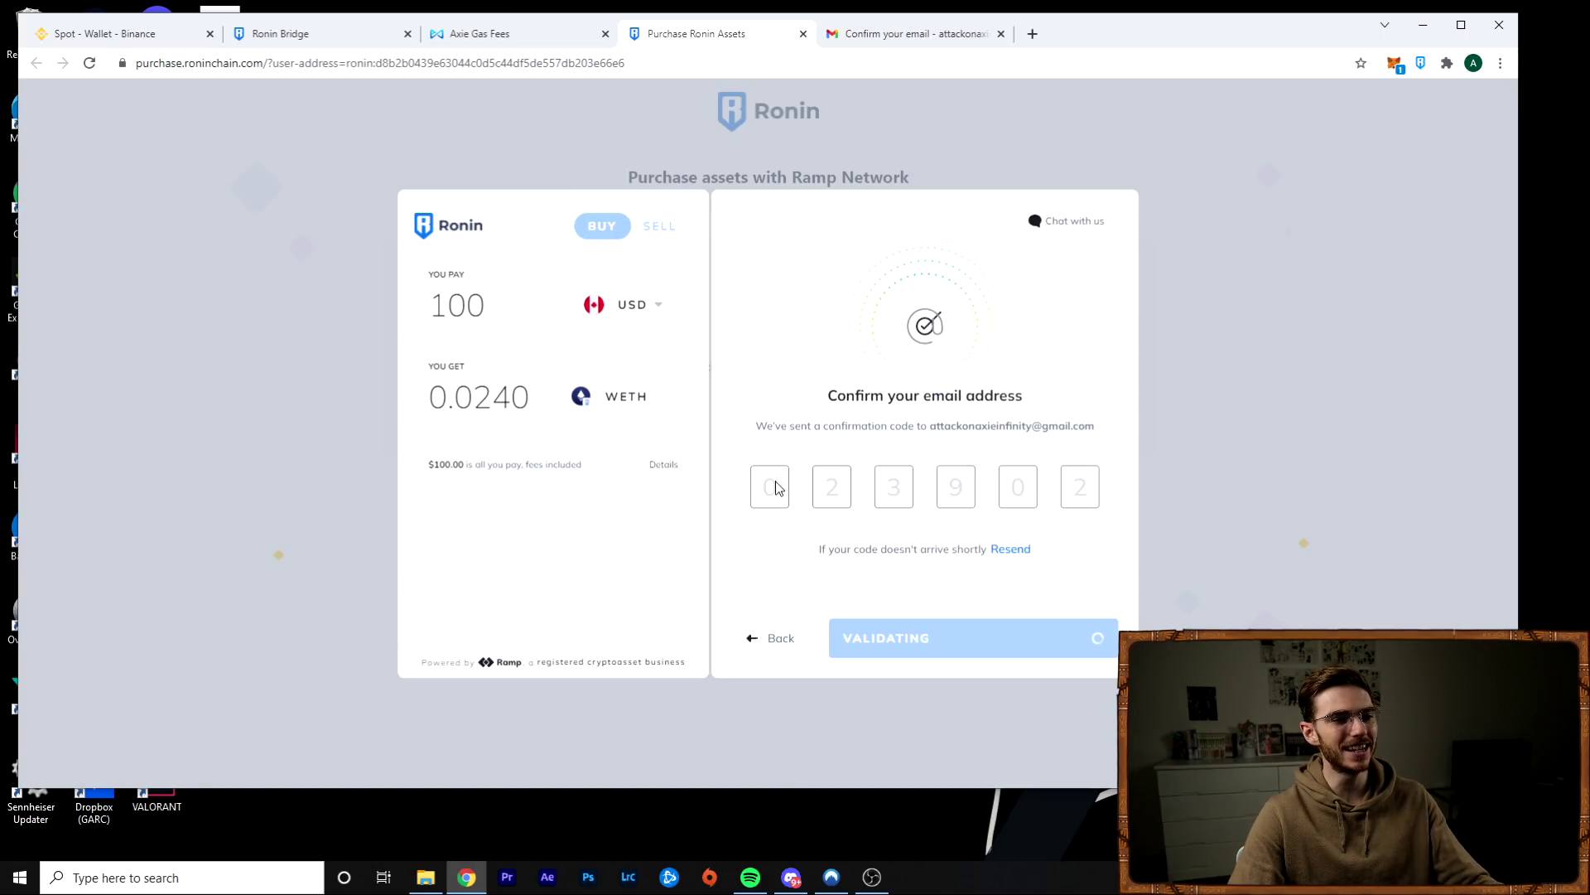
click(907, 640)
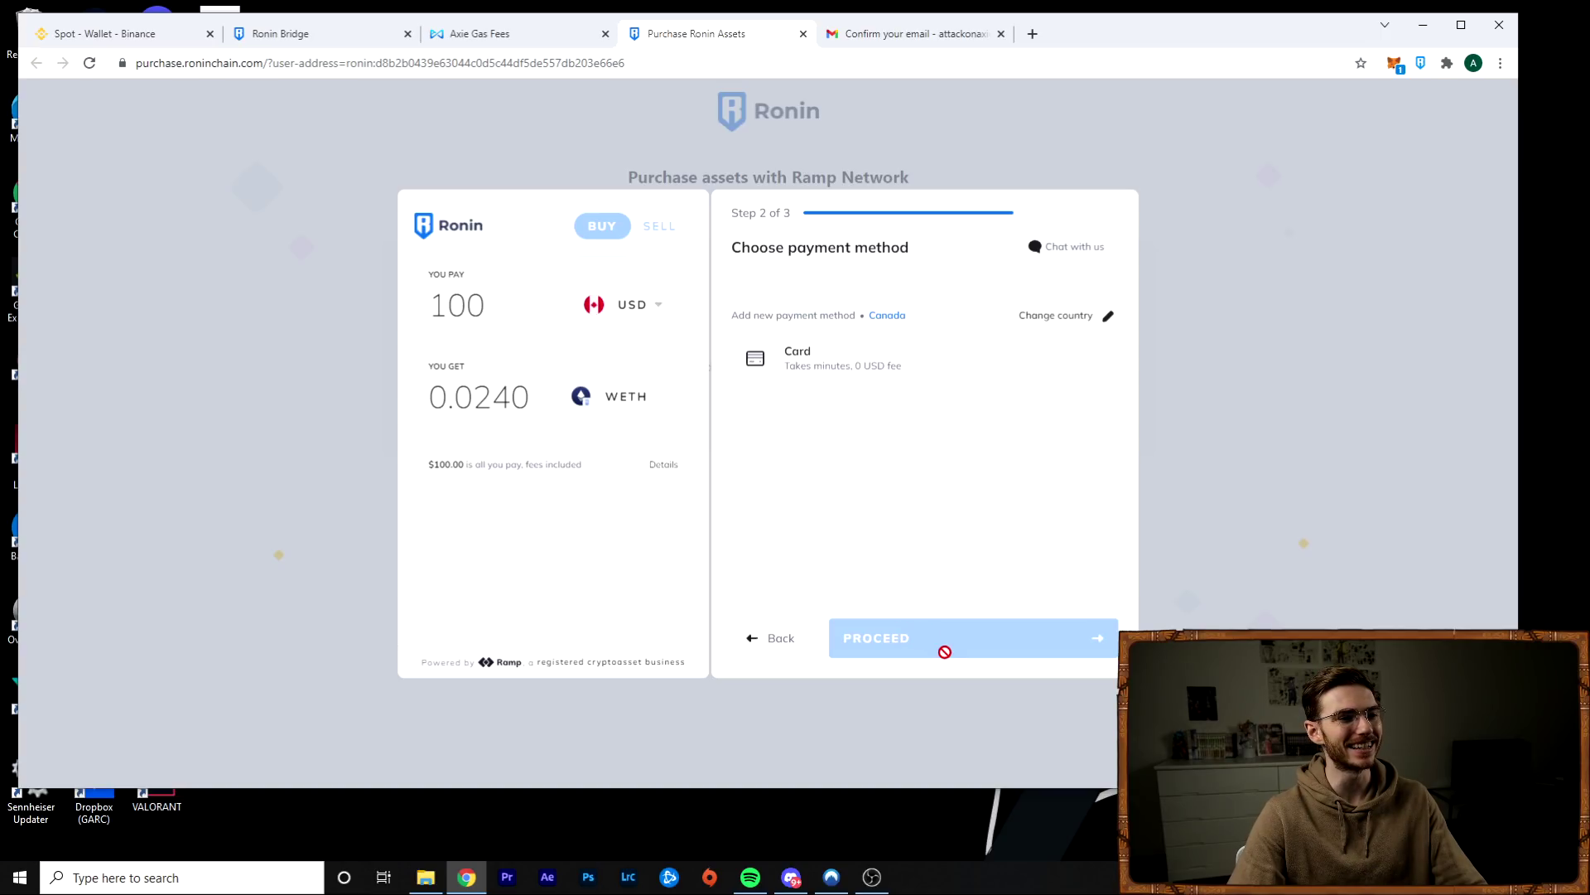
Choose card payment and begin filling in the billing name
click(861, 371)
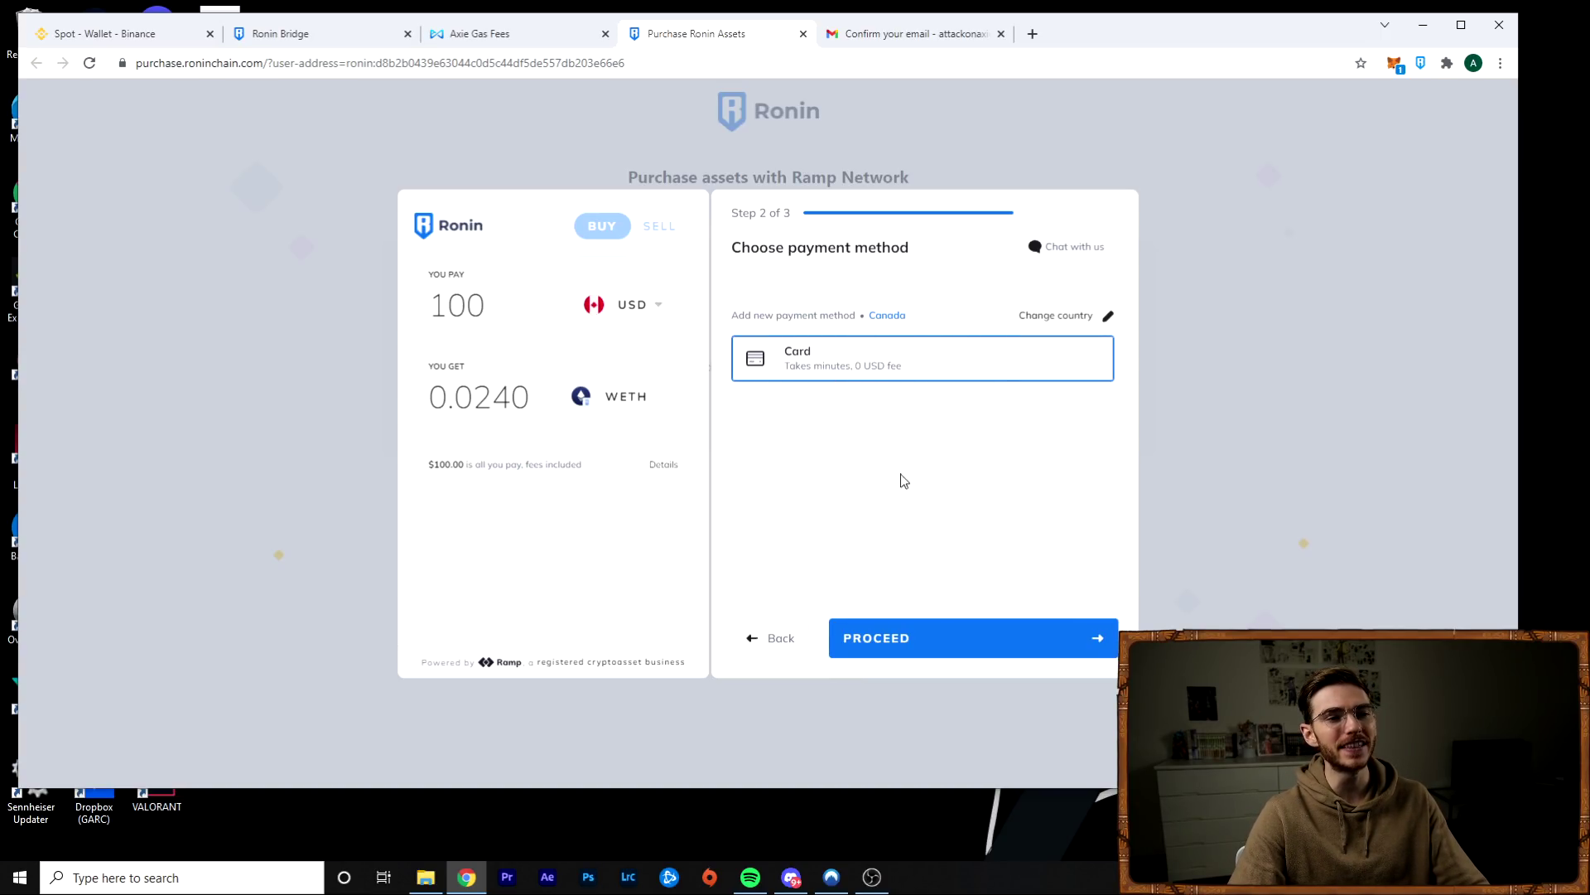
click(926, 639)
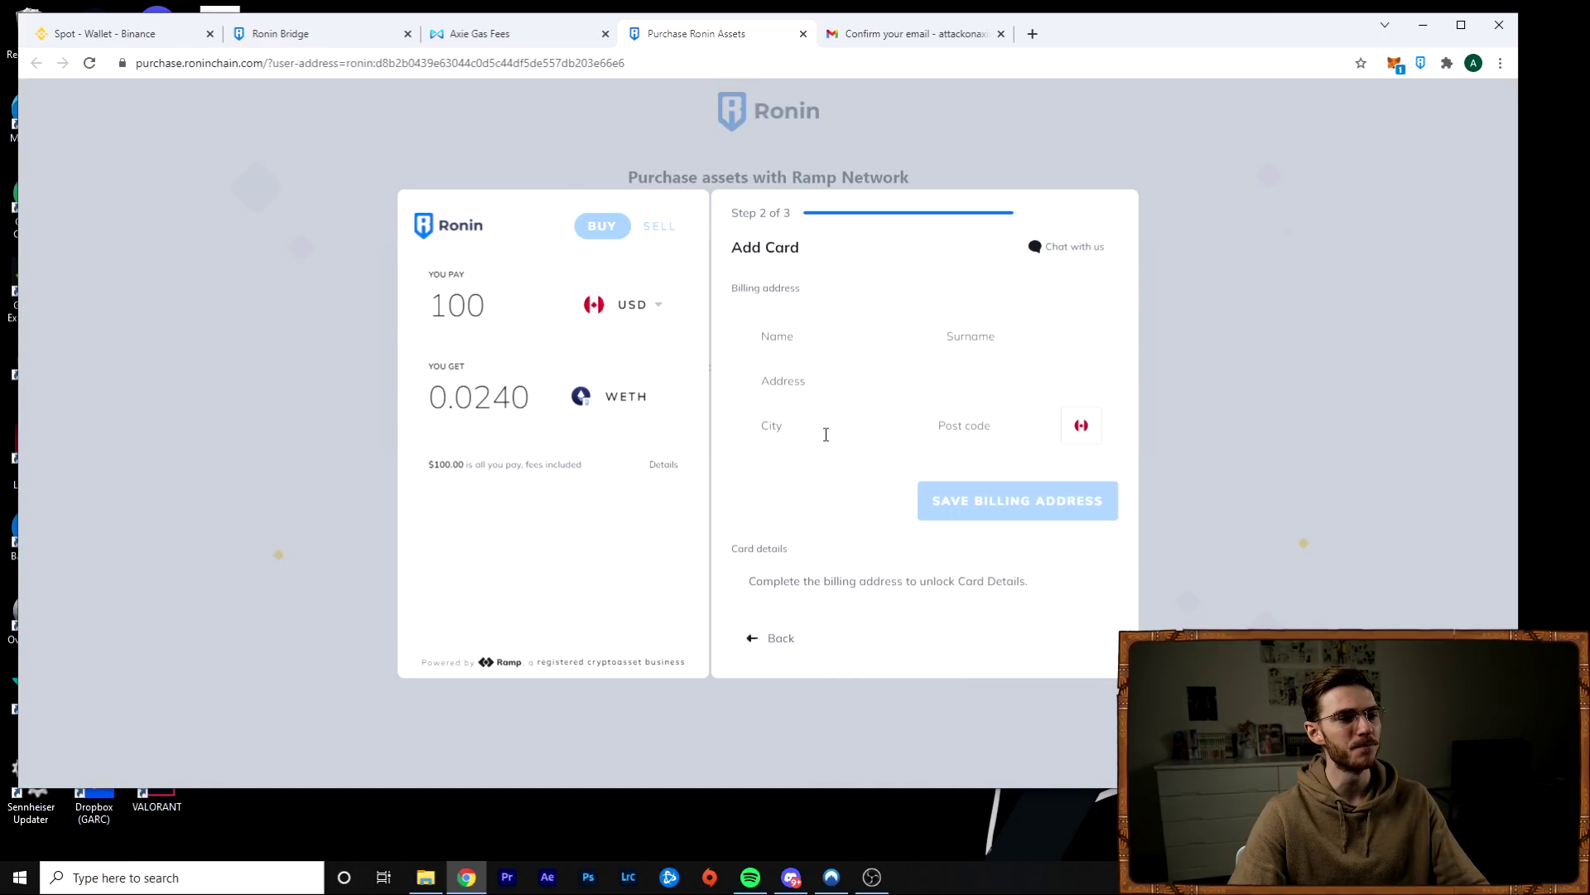
click(785, 324)
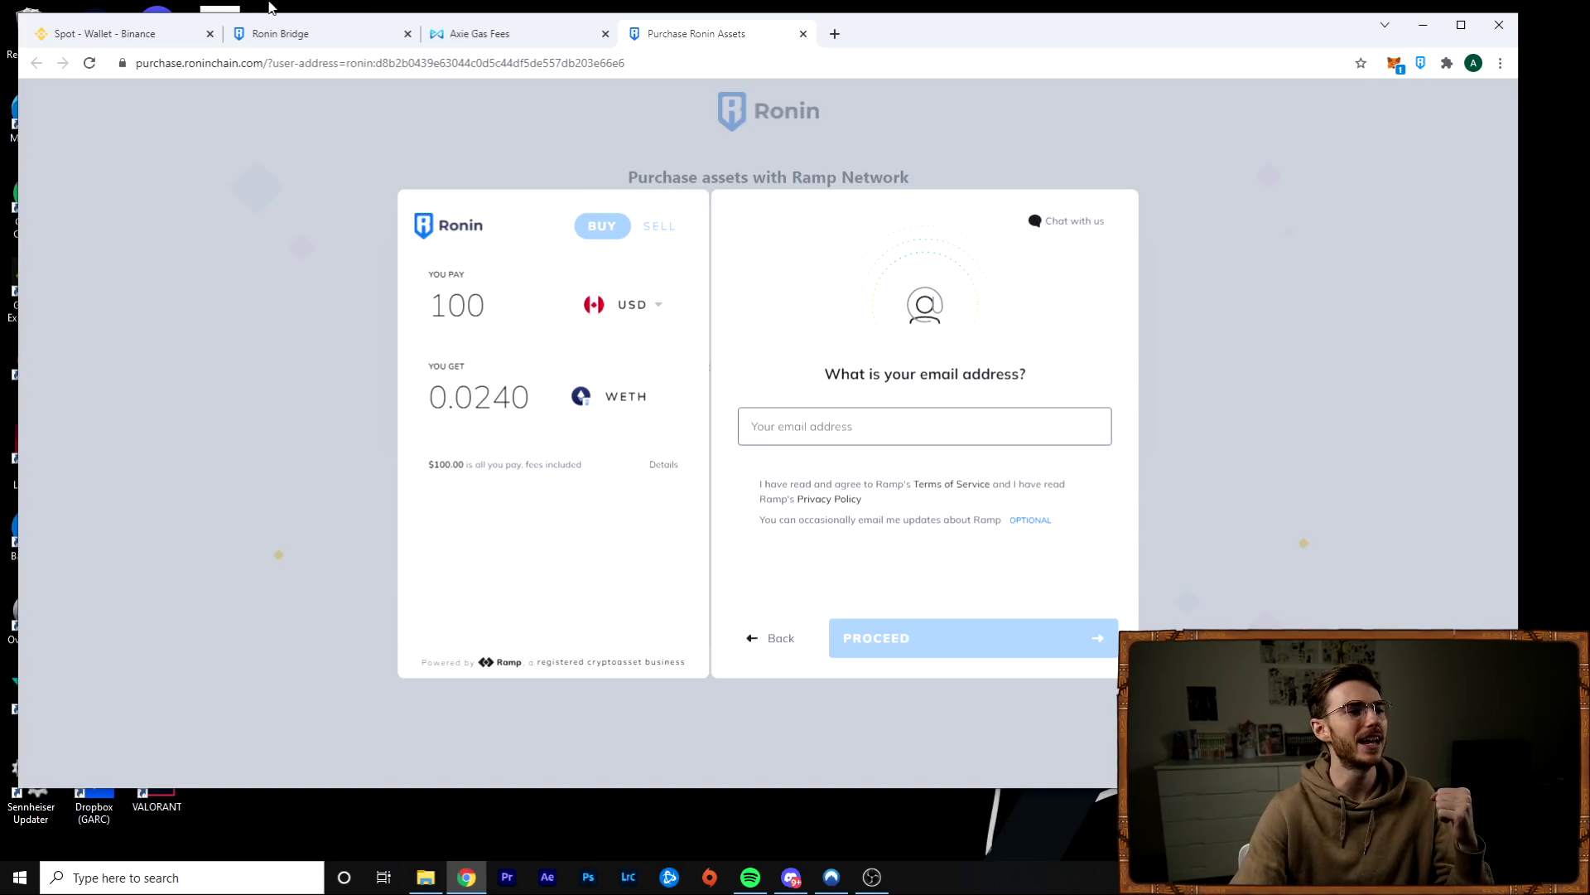
Compare the Axie gas fees, moving between the Ronin Bridge, Ramp purchase and gas fee pages
click(305, 36)
click(510, 35)
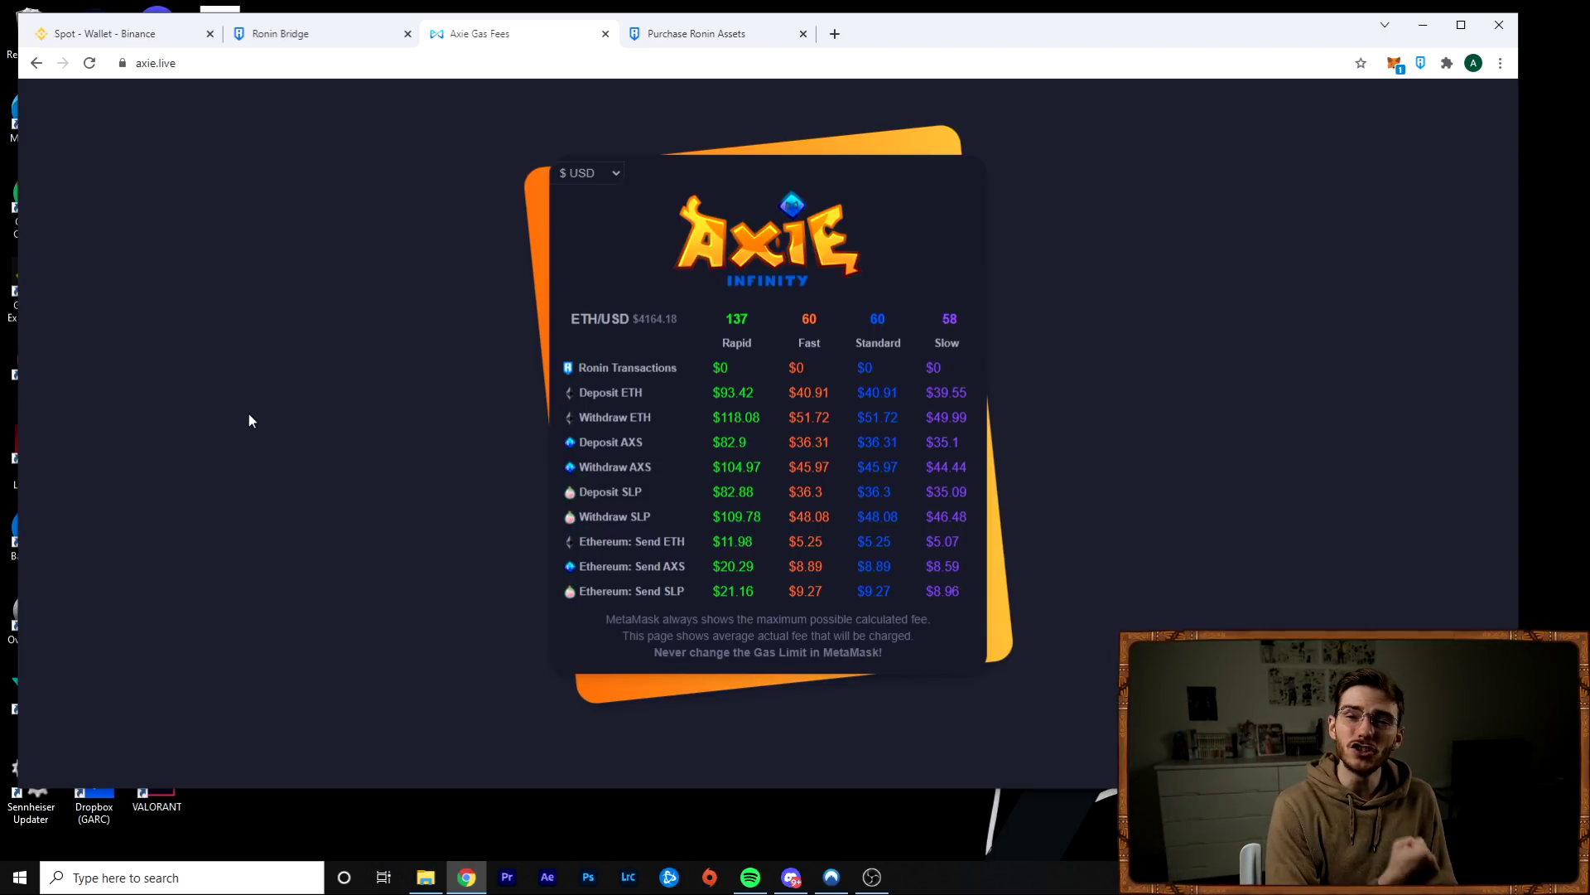
key(ctrl+Tab)
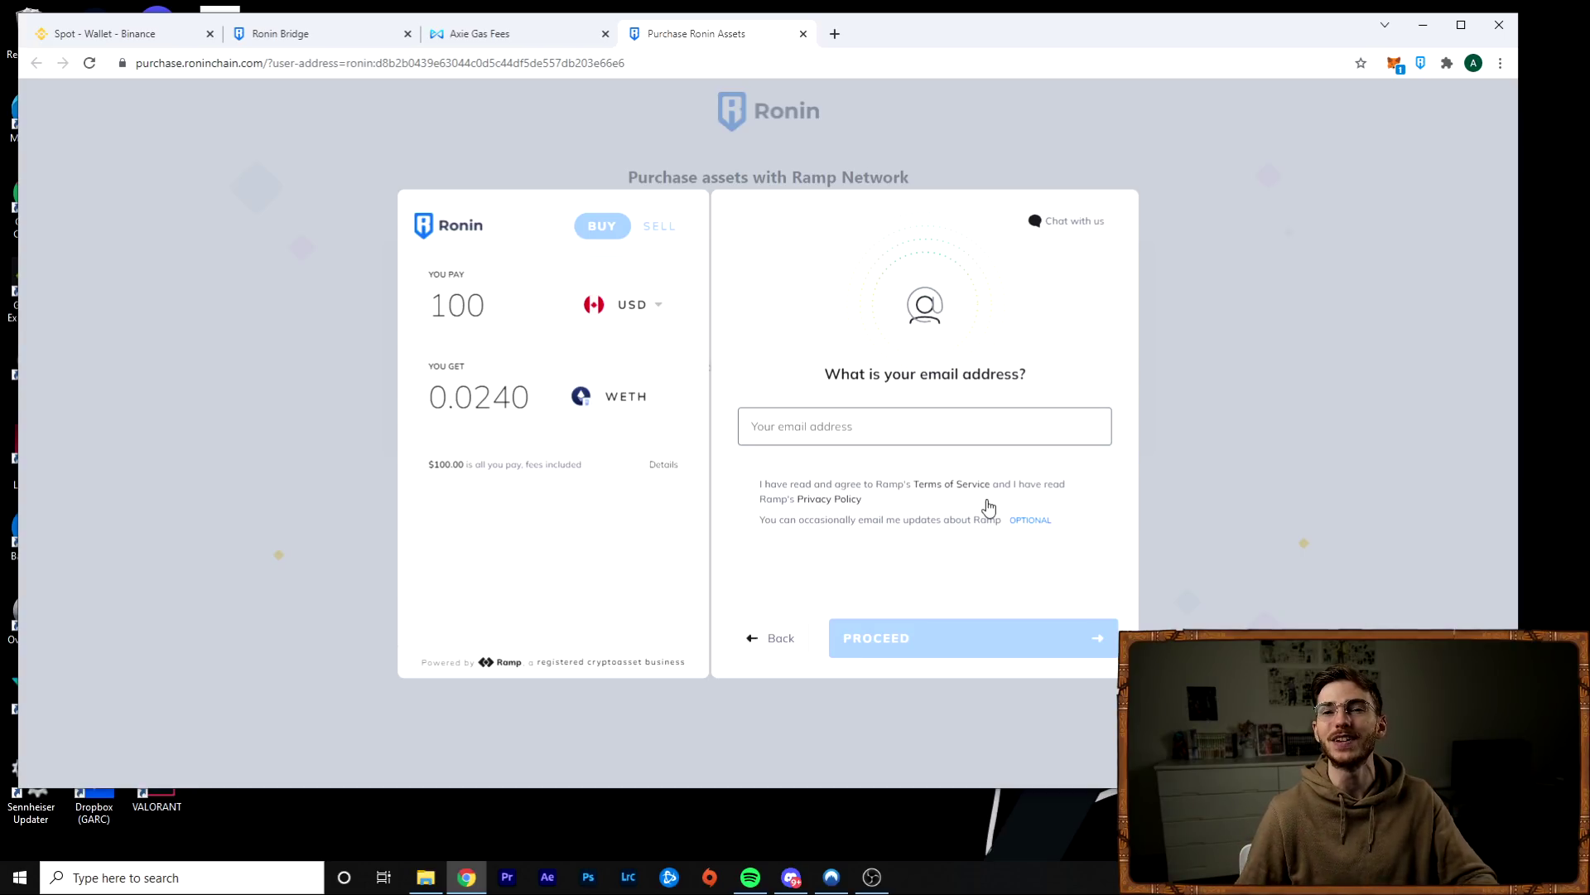
click(497, 35)
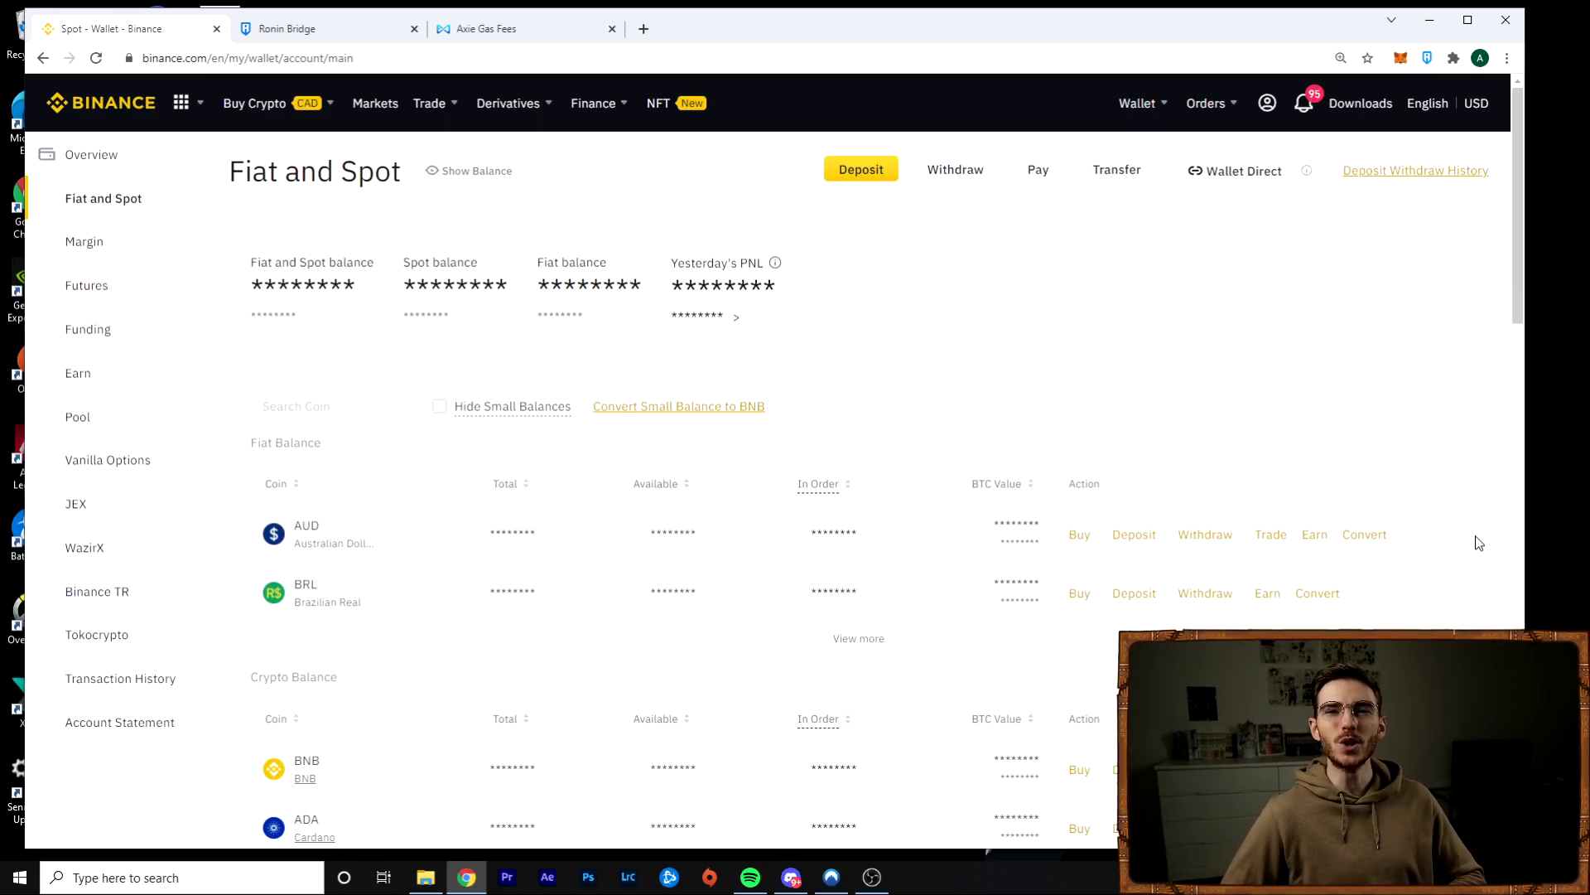
Search the spot wallet for 'weth' and scroll to the single WETH balance row
click(306, 411)
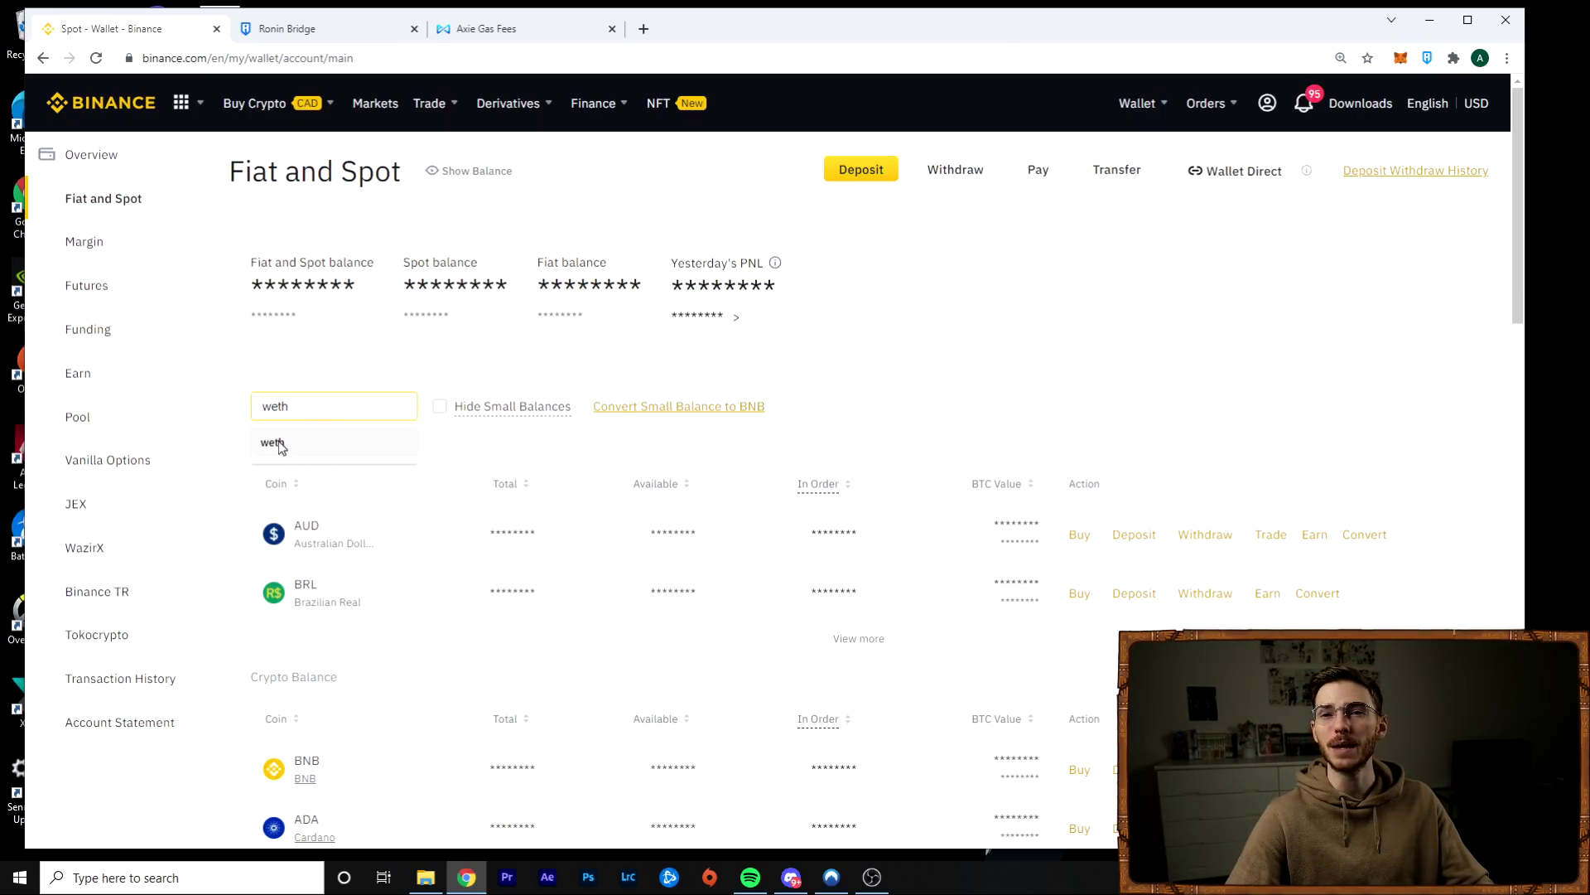
click(280, 443)
scroll(367, 655, down, 3)
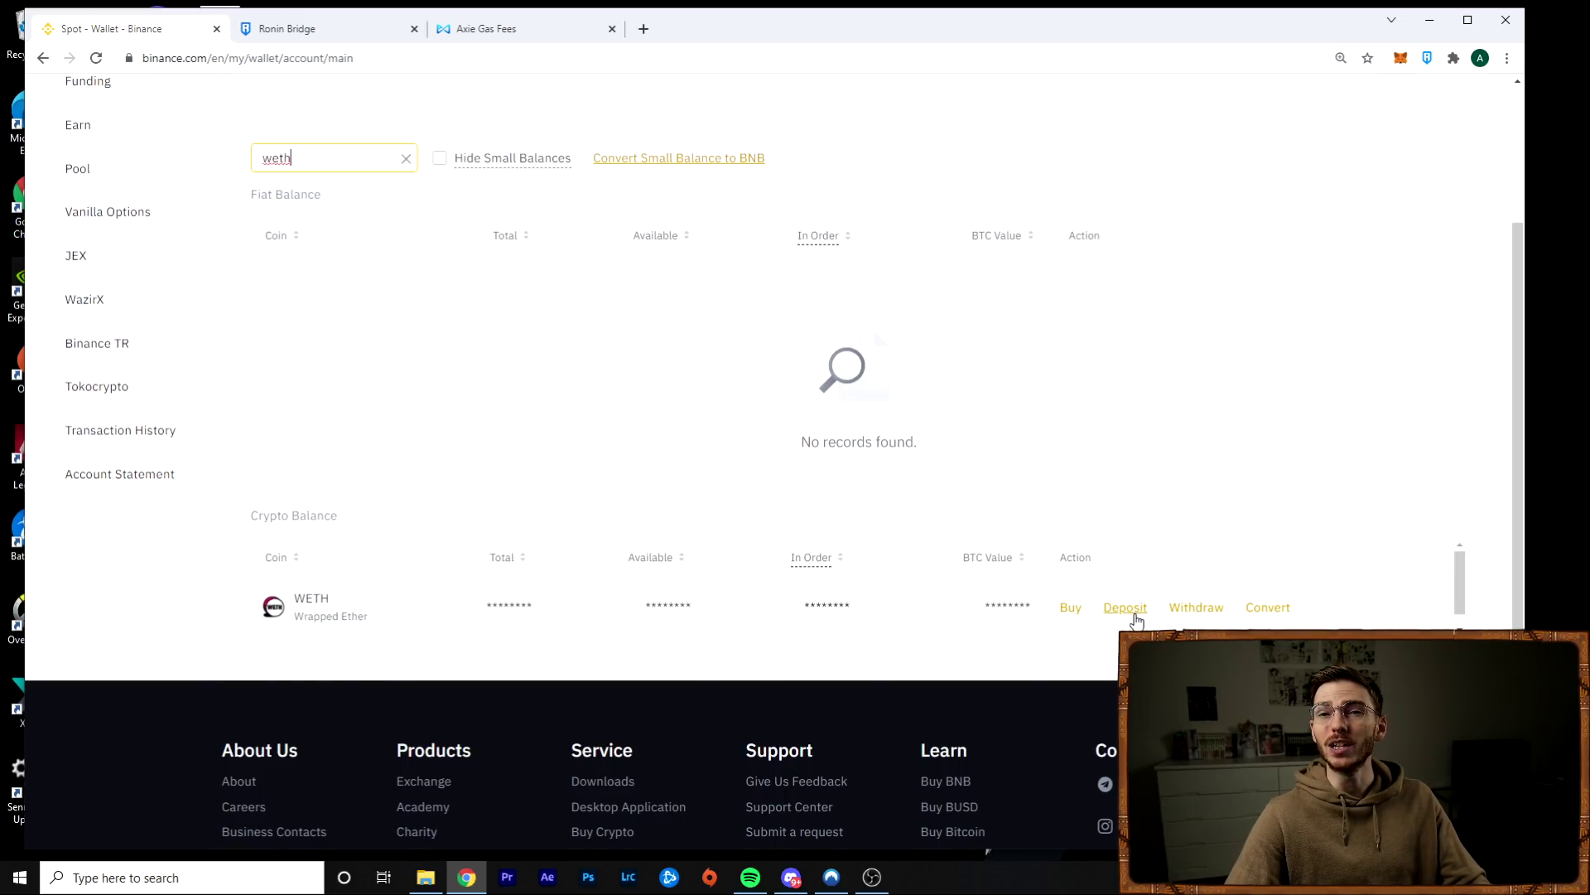
Start a new crypto deposit with WETH selected as the coin
scroll(1136, 621, up, 3)
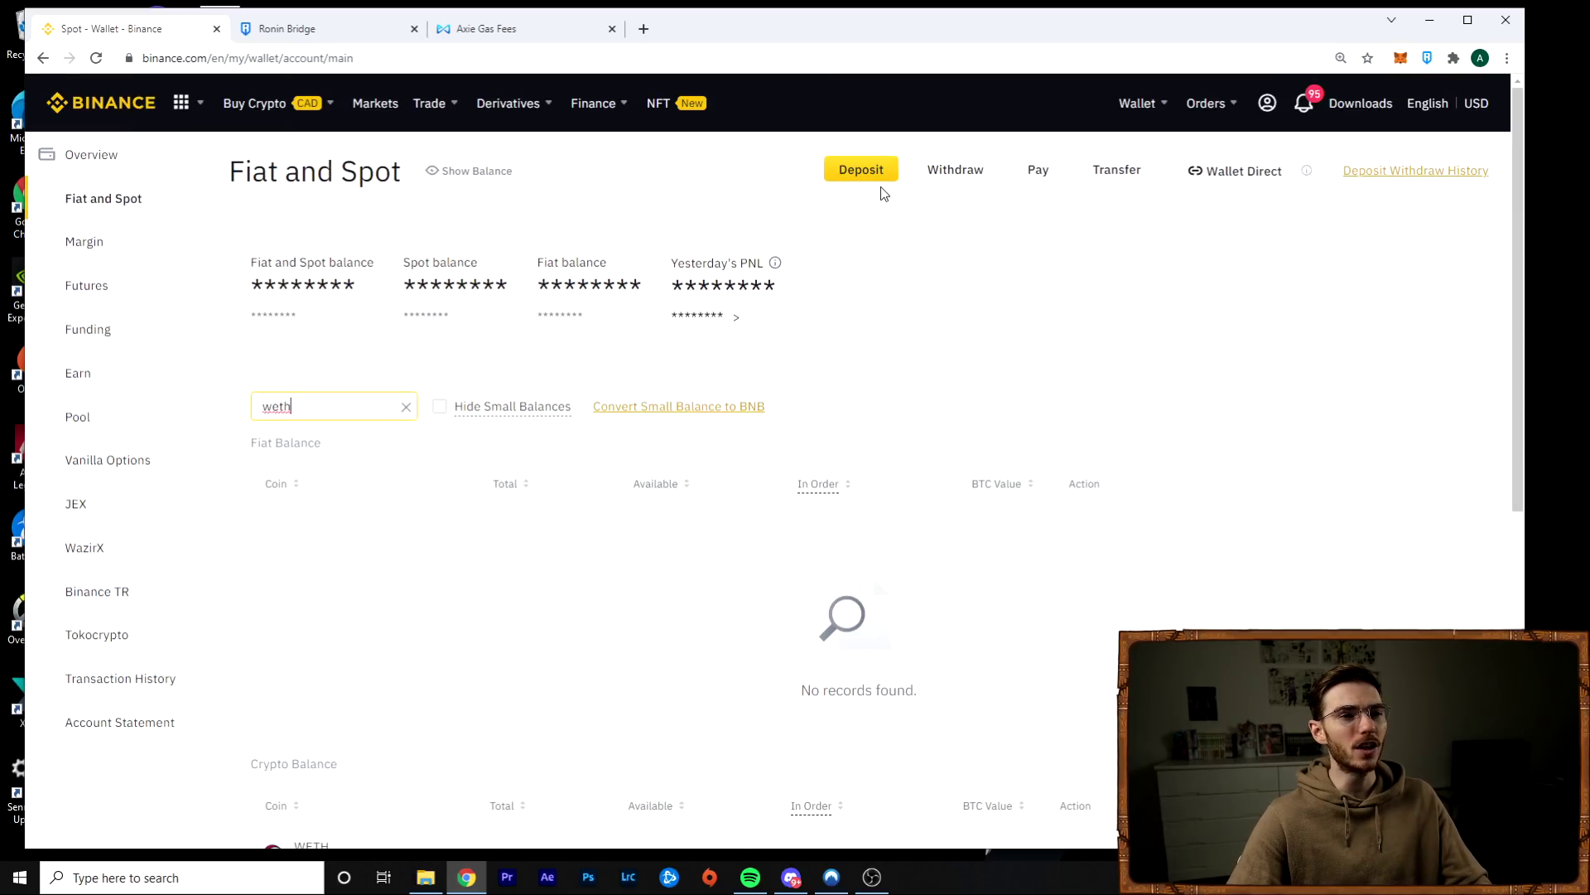
click(851, 182)
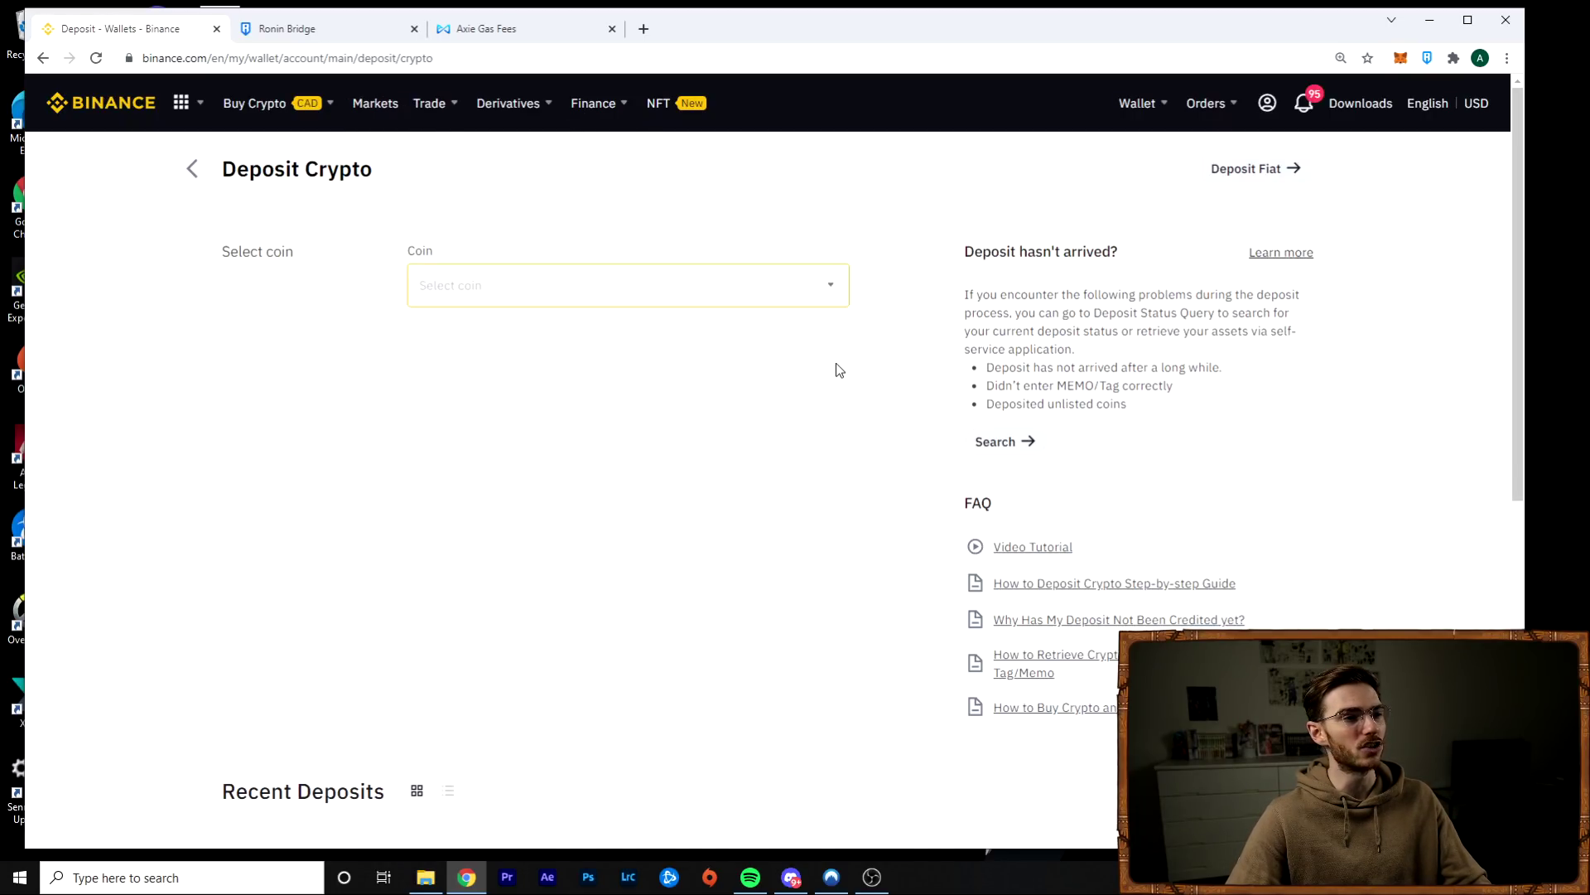
click(579, 295)
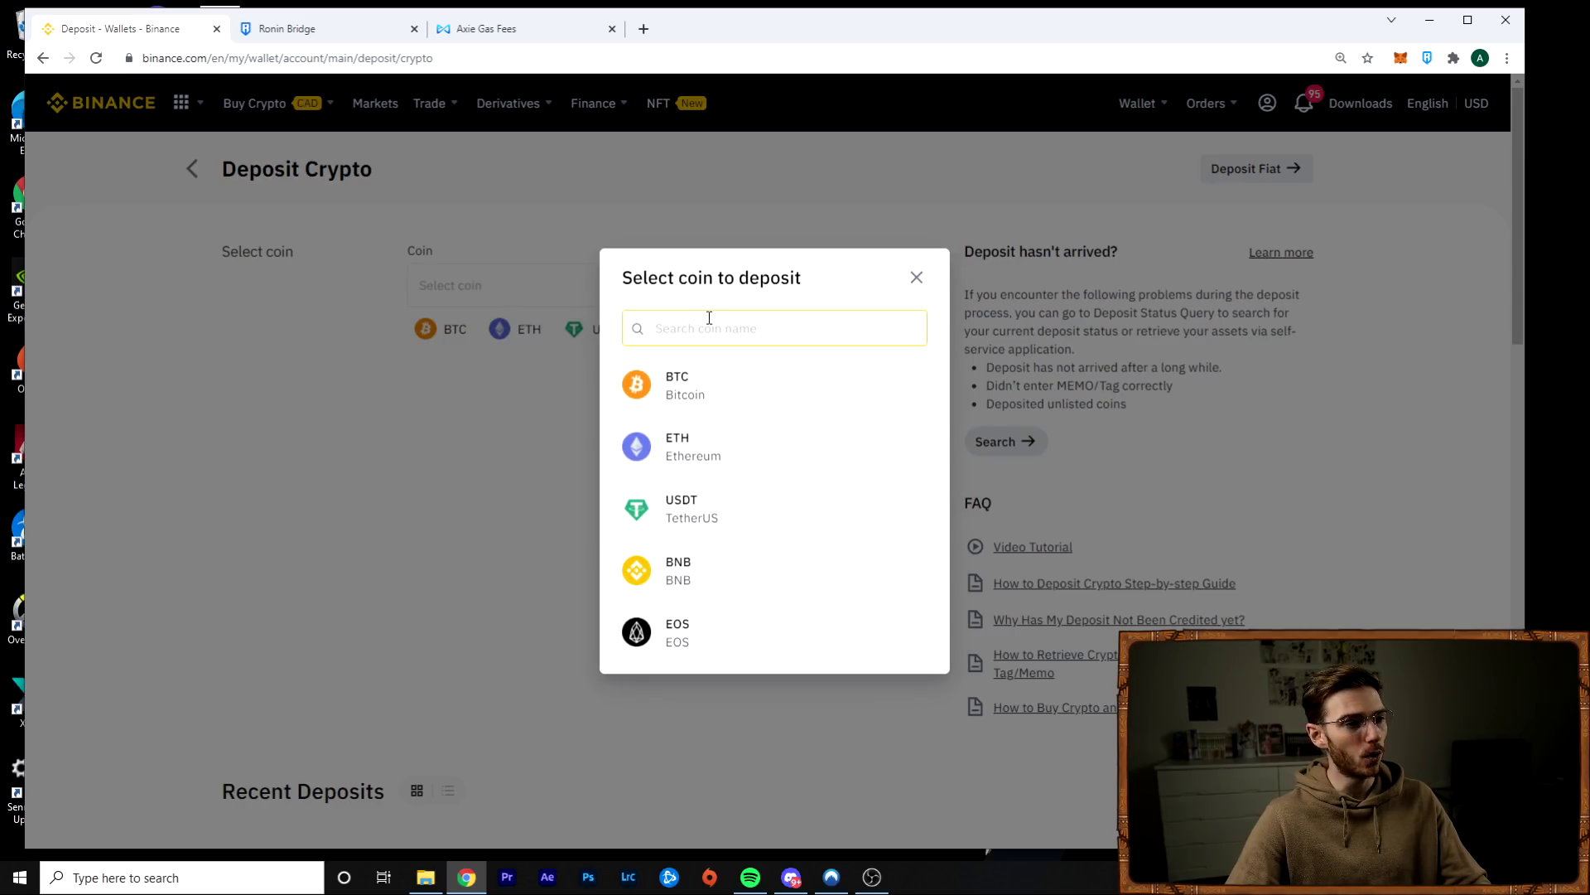
text(weth)
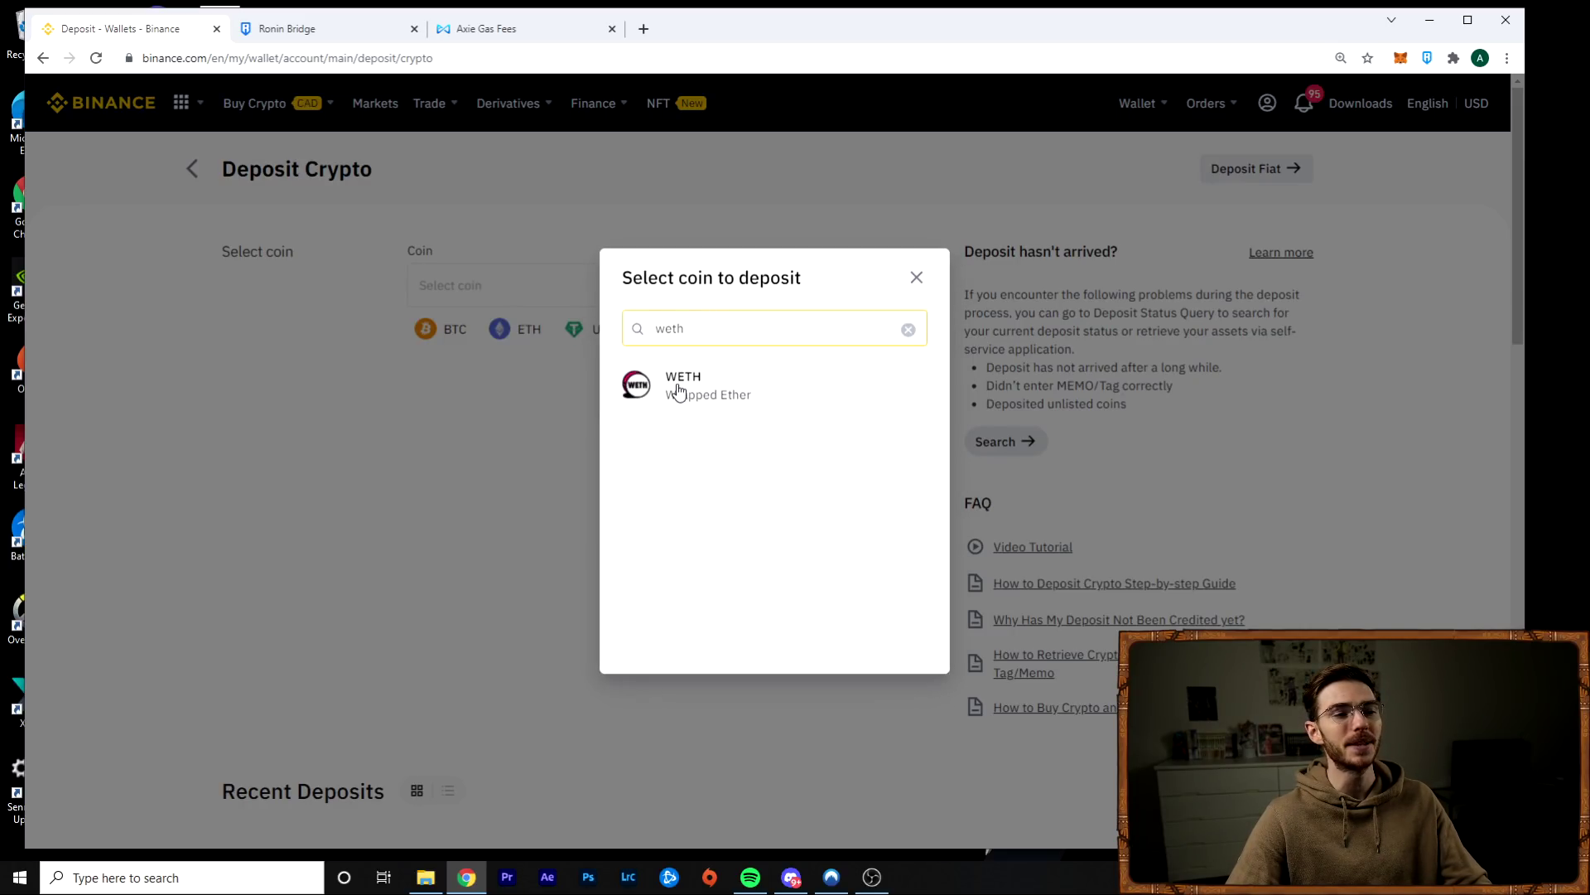
click(676, 387)
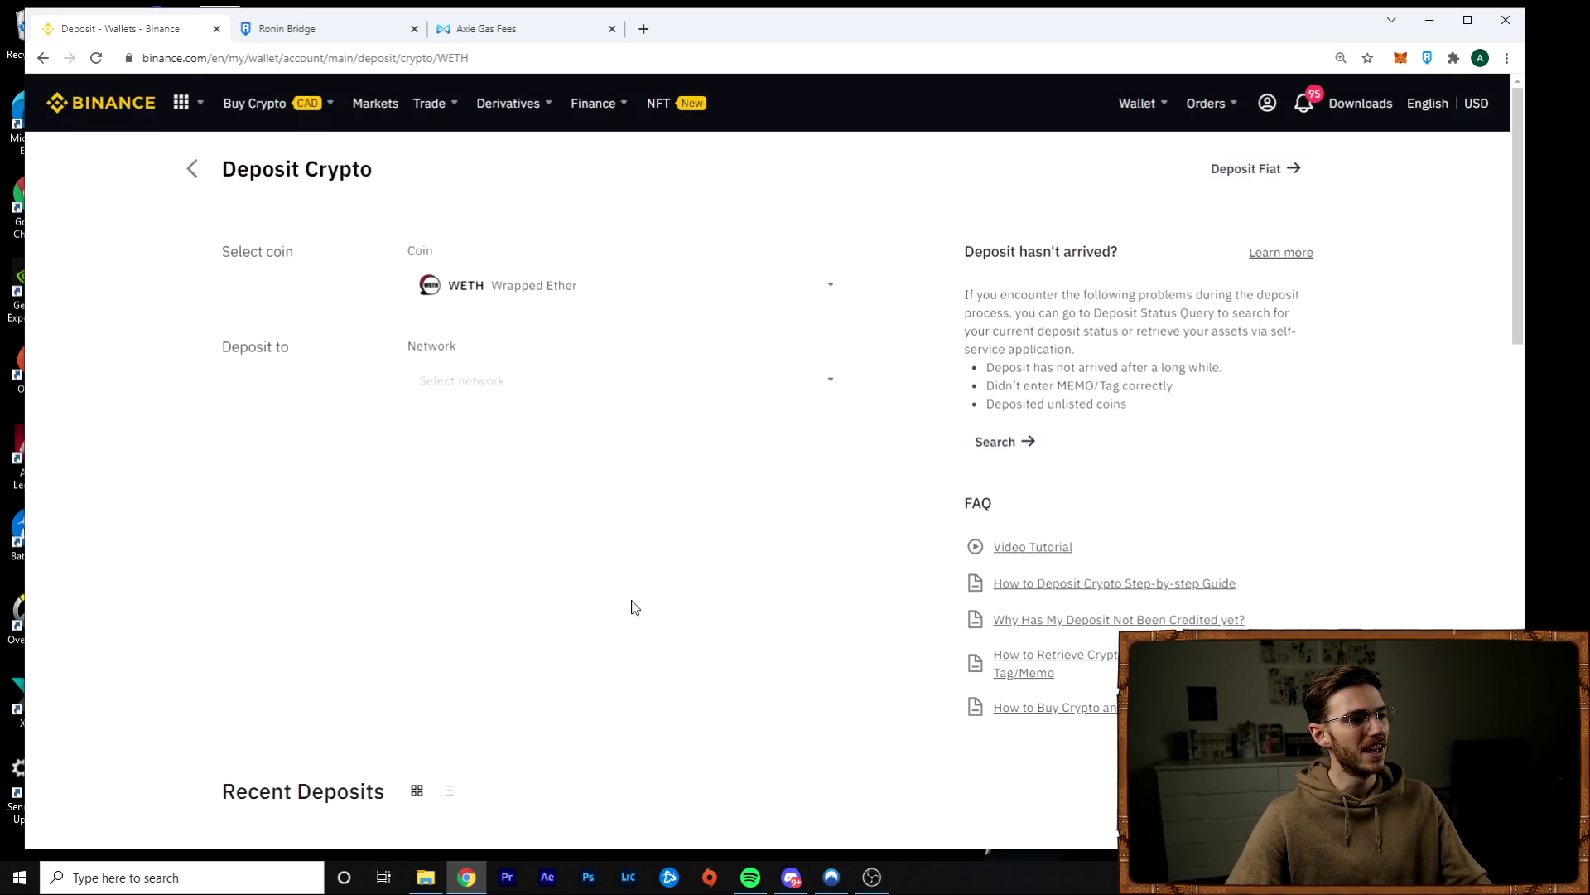
Choose the RON Ronin network, acknowledge the ronin: prefix warning, and copy the deposit address
click(523, 392)
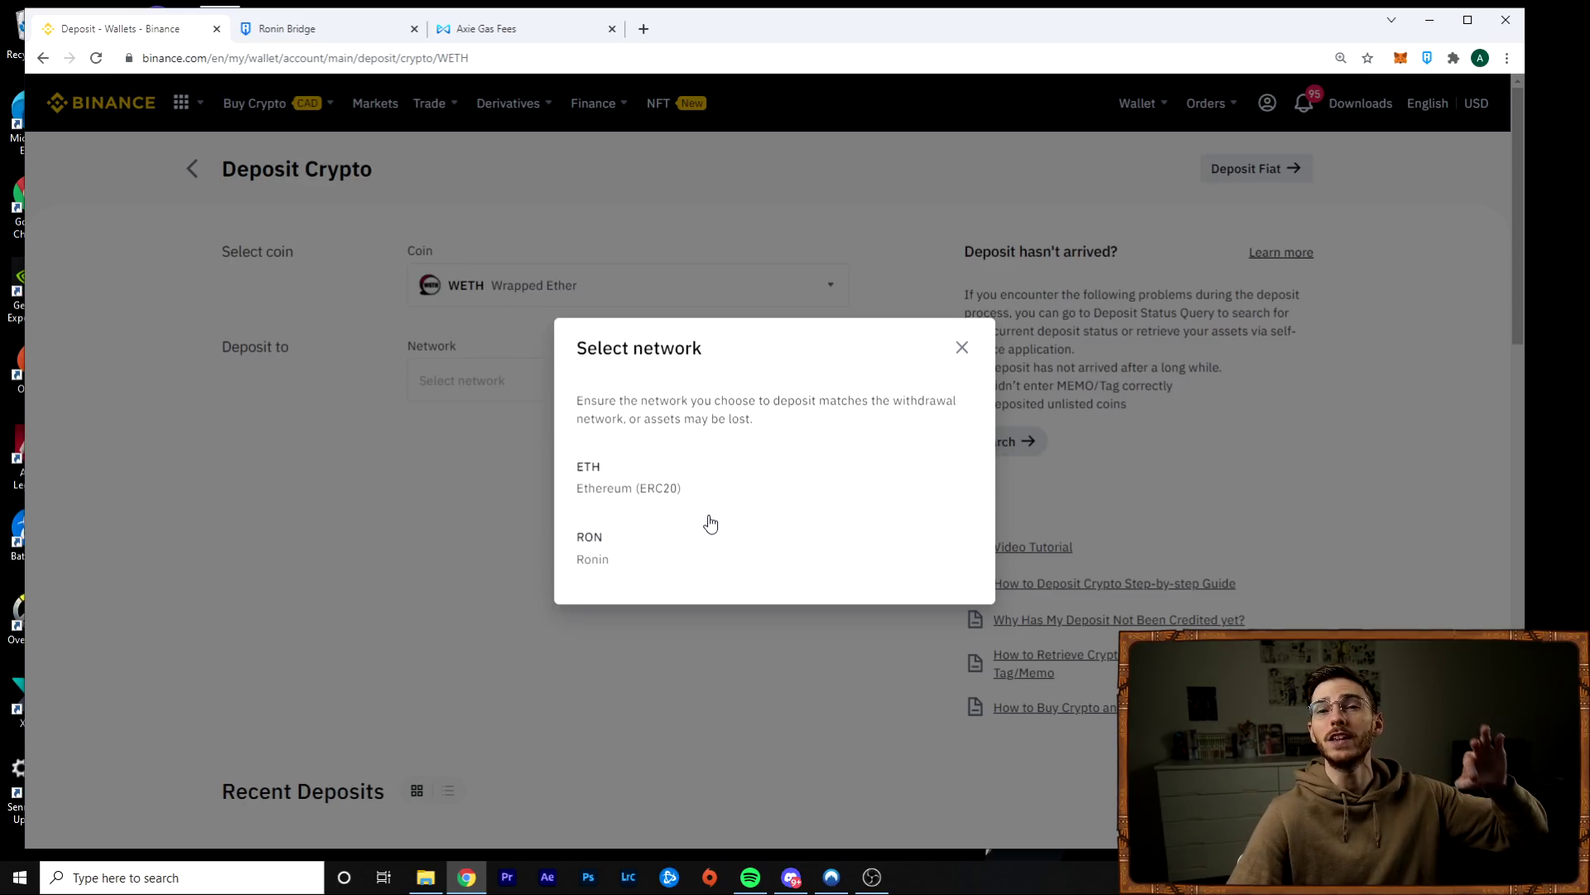
click(686, 566)
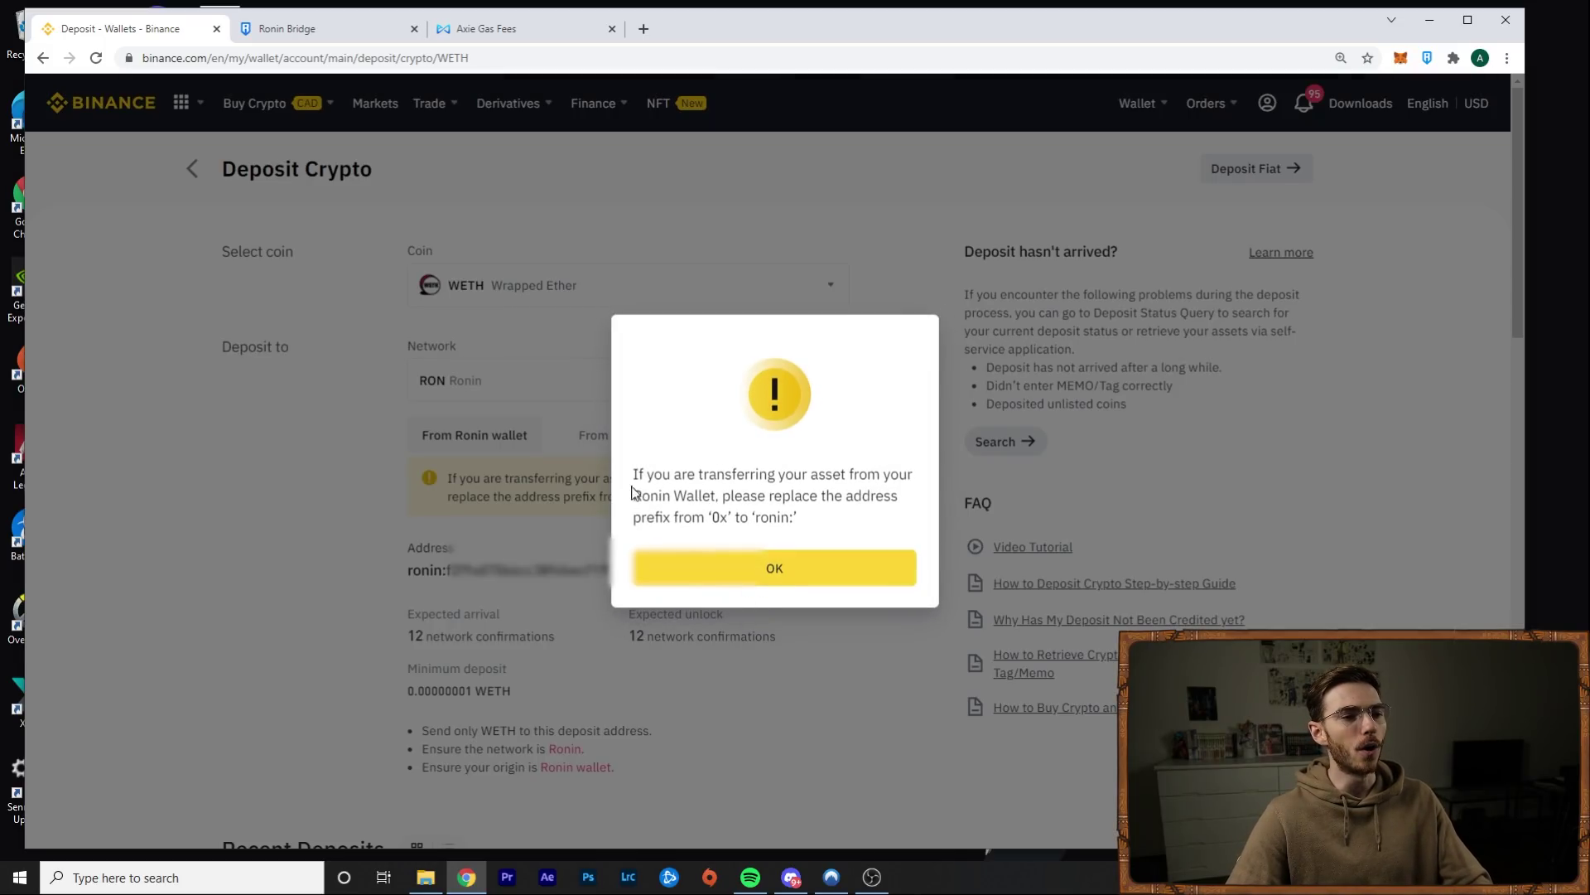
click(756, 581)
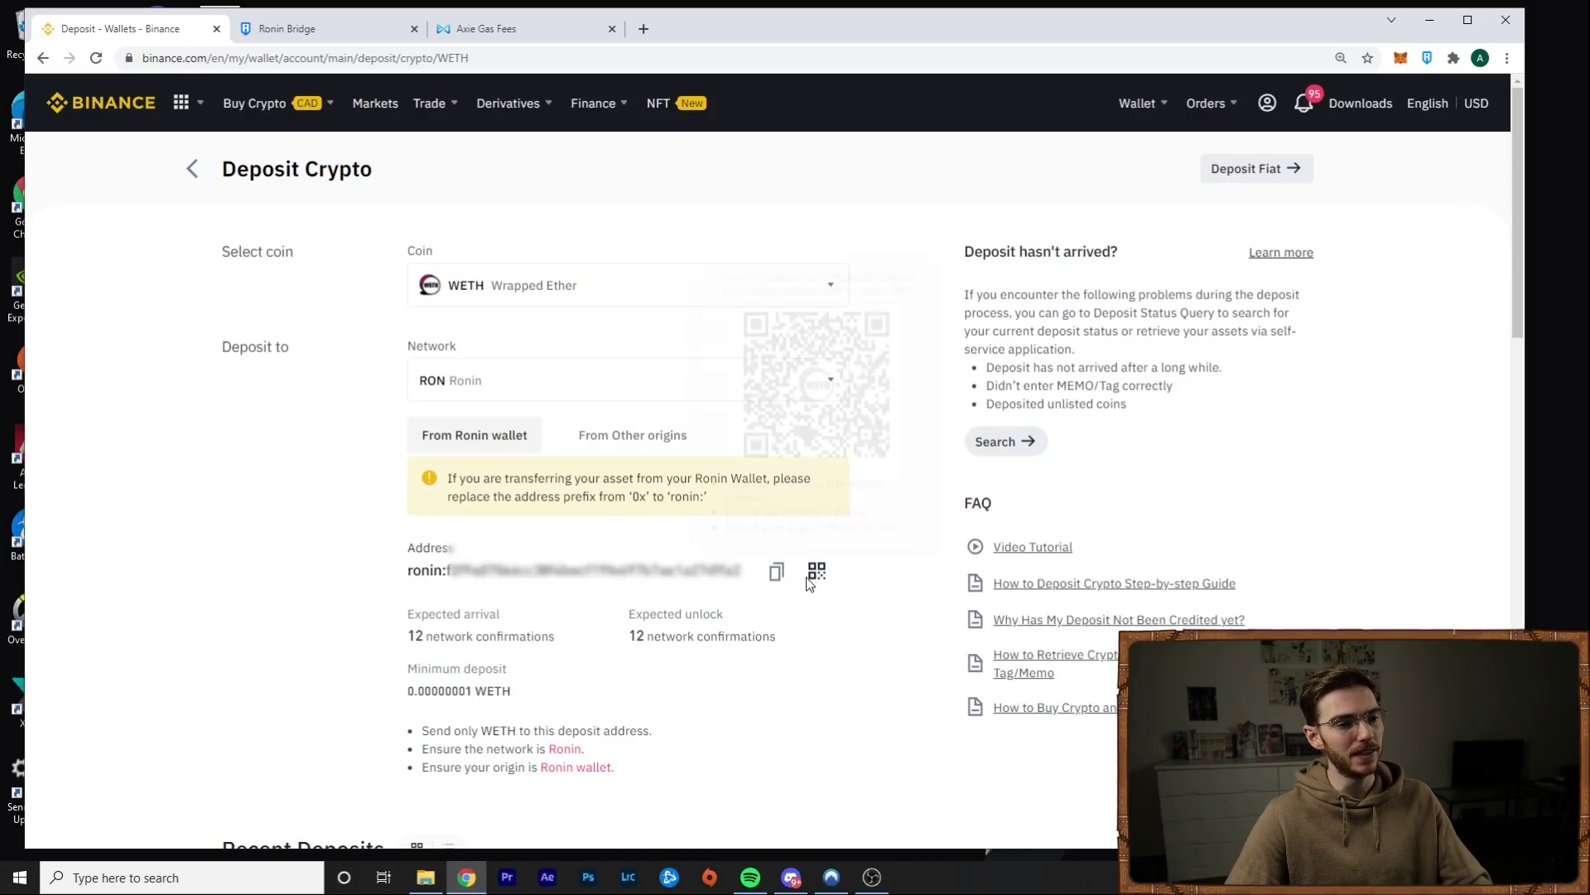
click(776, 571)
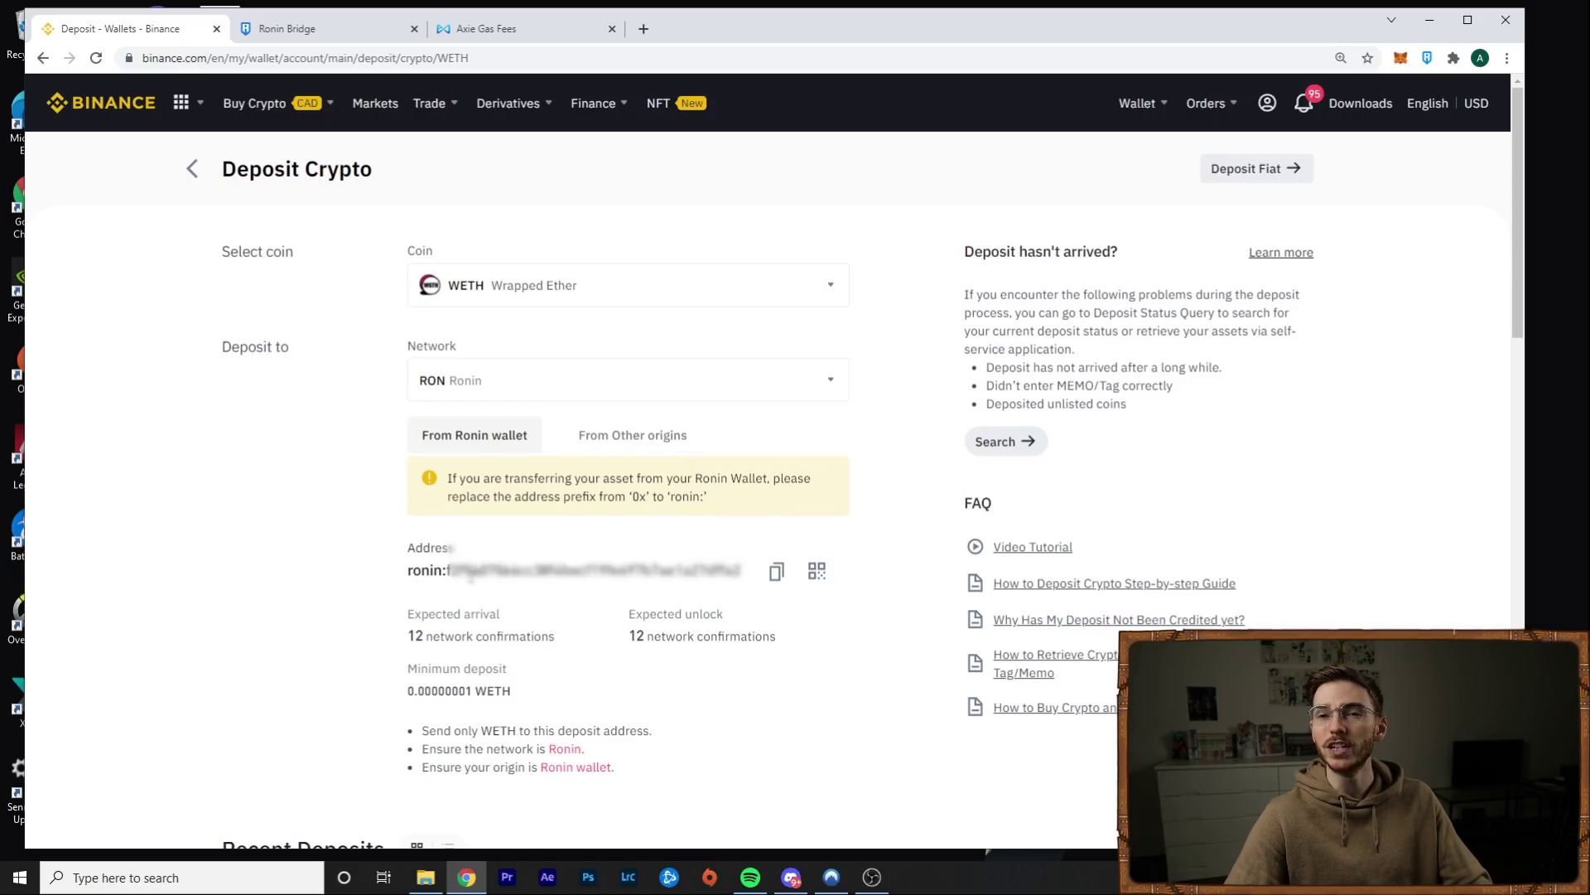
click(1427, 59)
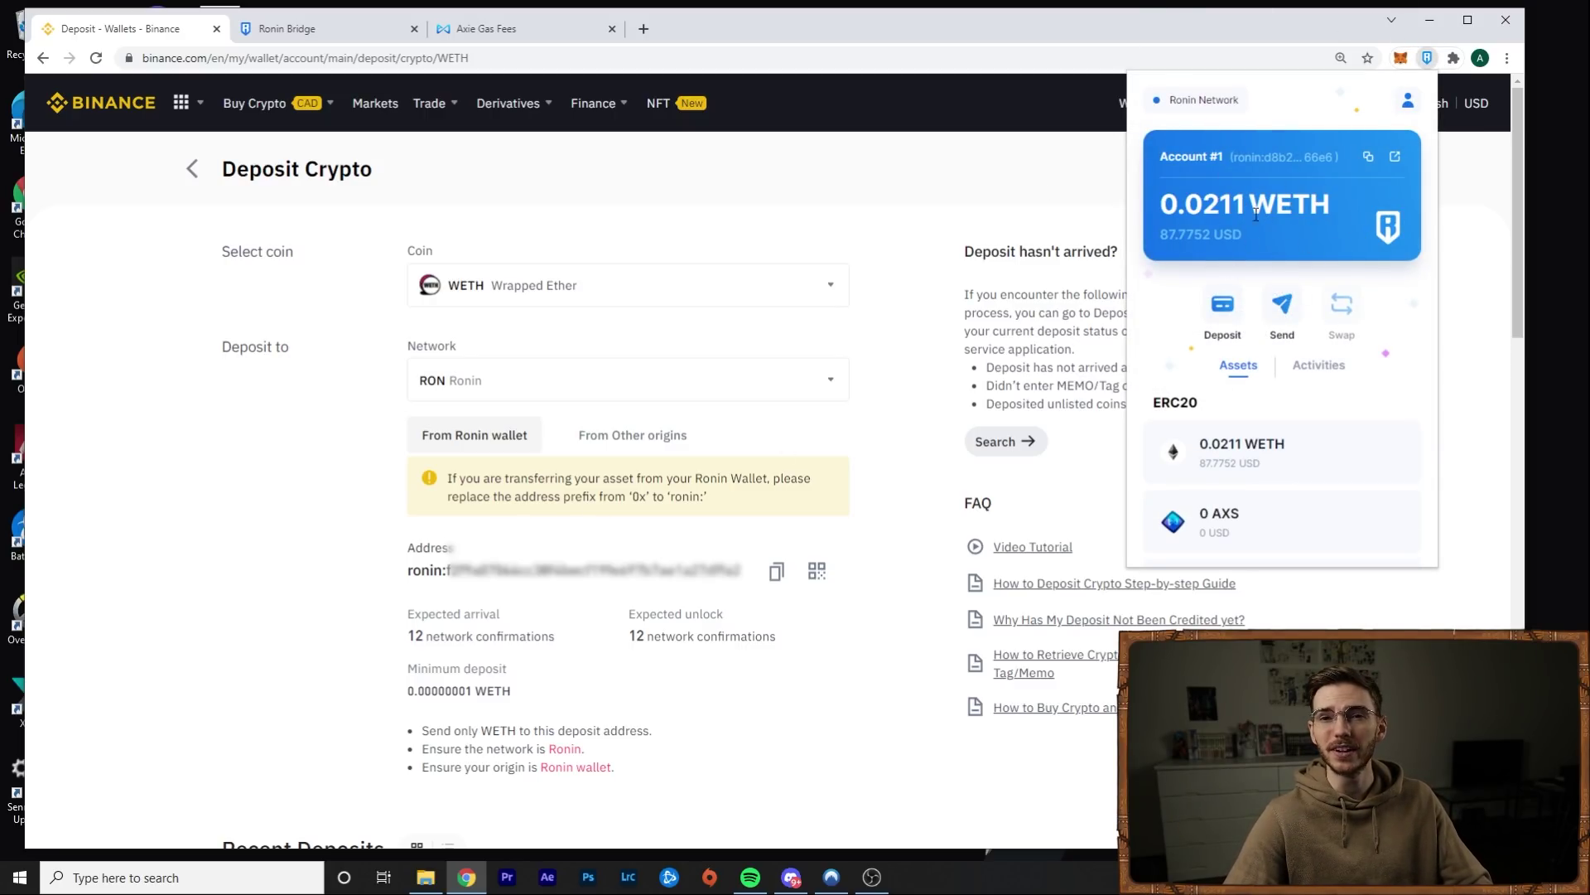
Send the MAX WETH balance (0.0212) to the pasted Binance ronin: deposit address and confirm
click(1230, 454)
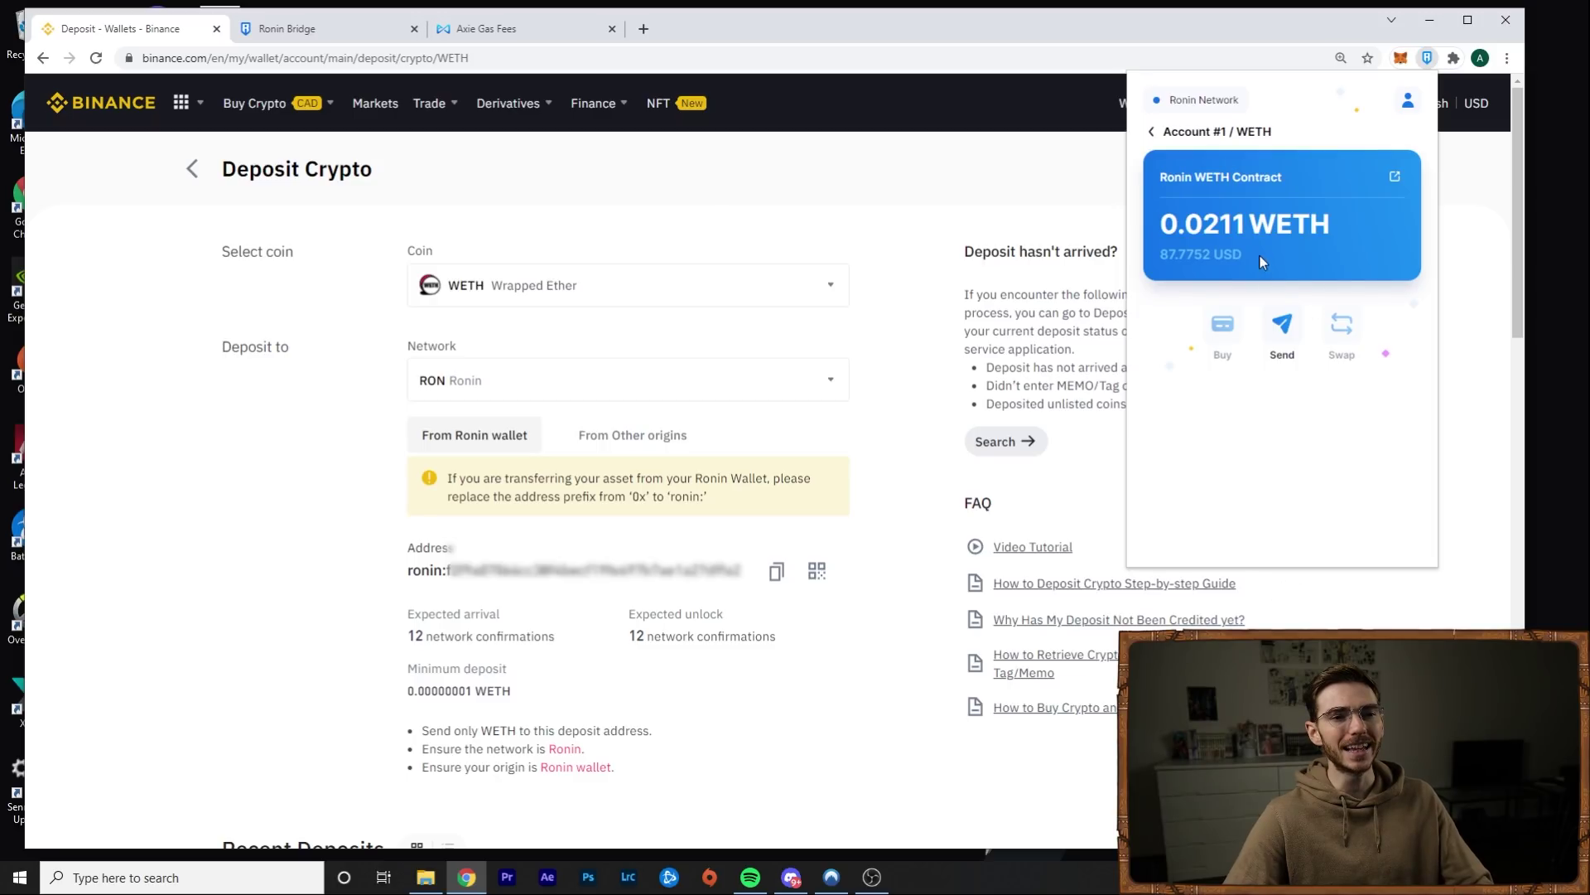
click(1282, 331)
click(1207, 231)
key(ctrl+v)
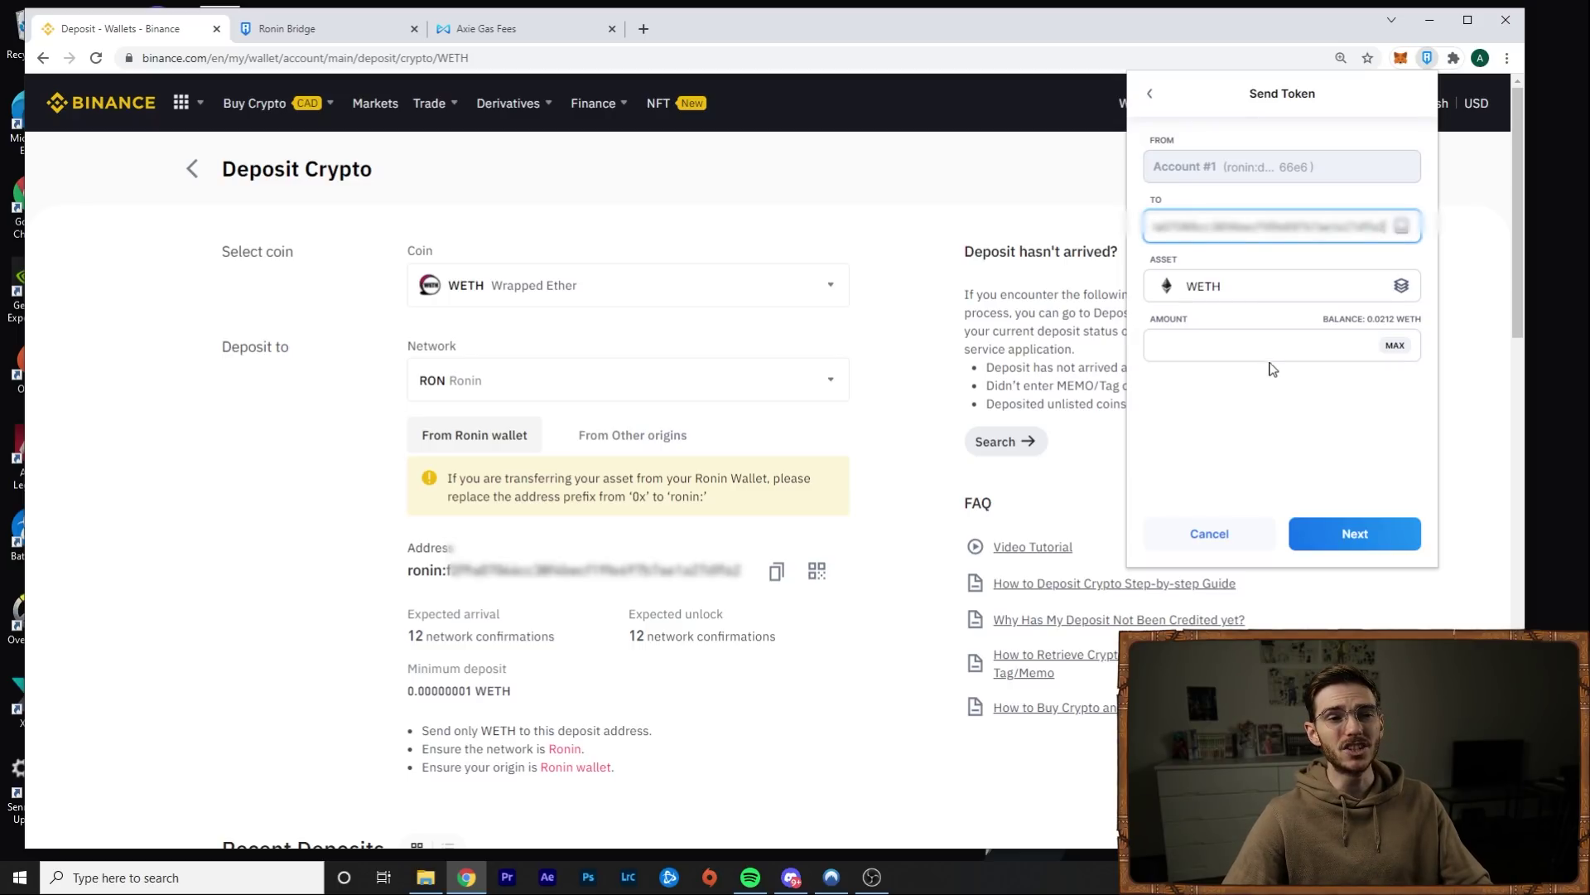
click(1395, 346)
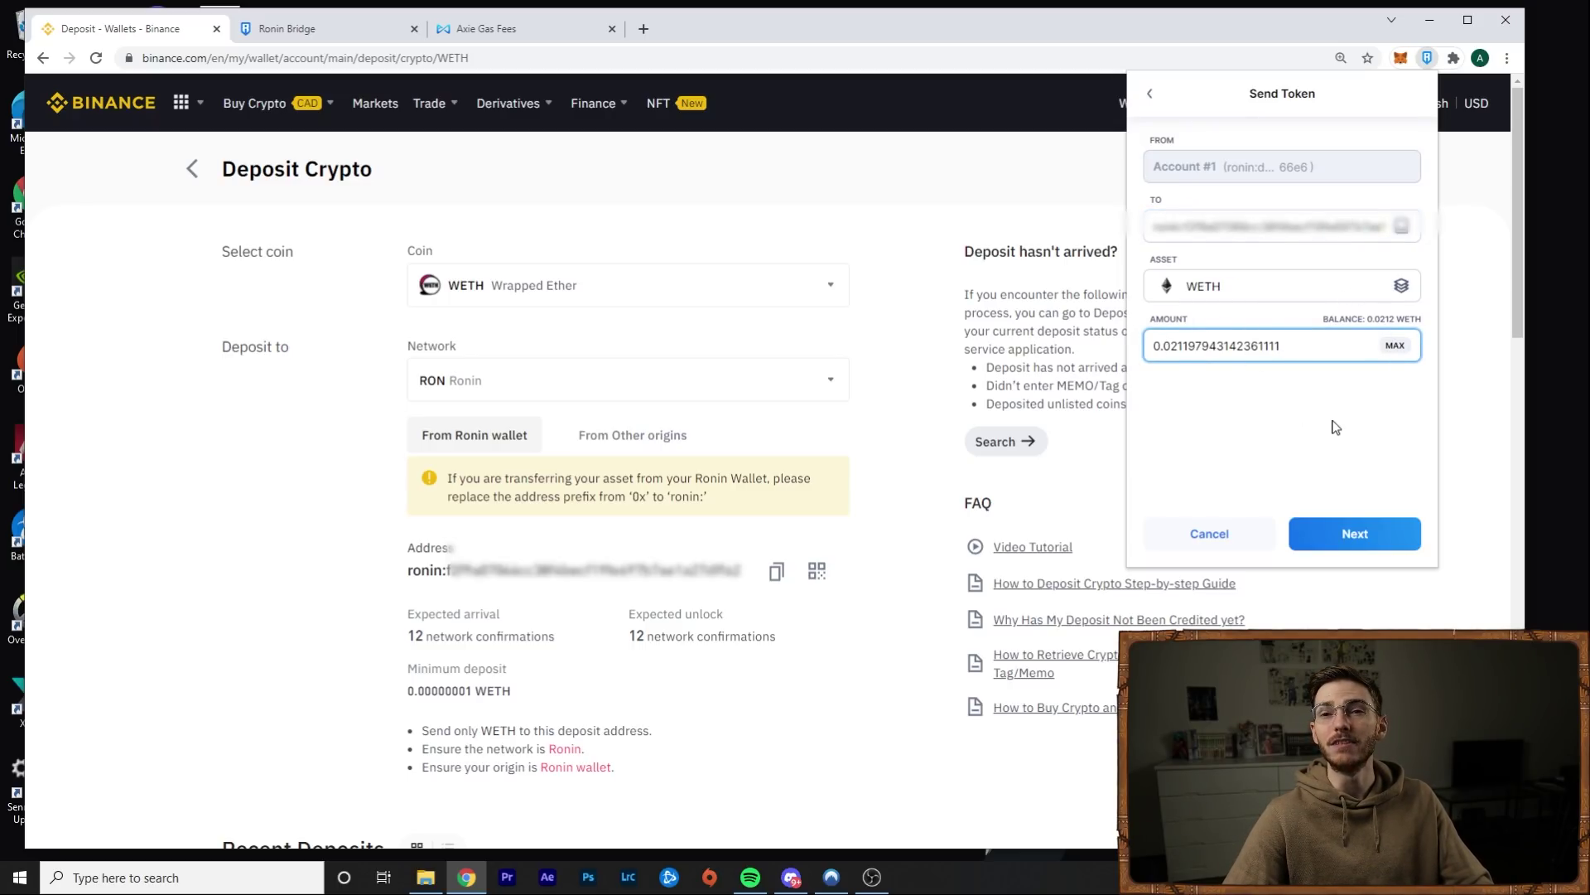
click(1347, 537)
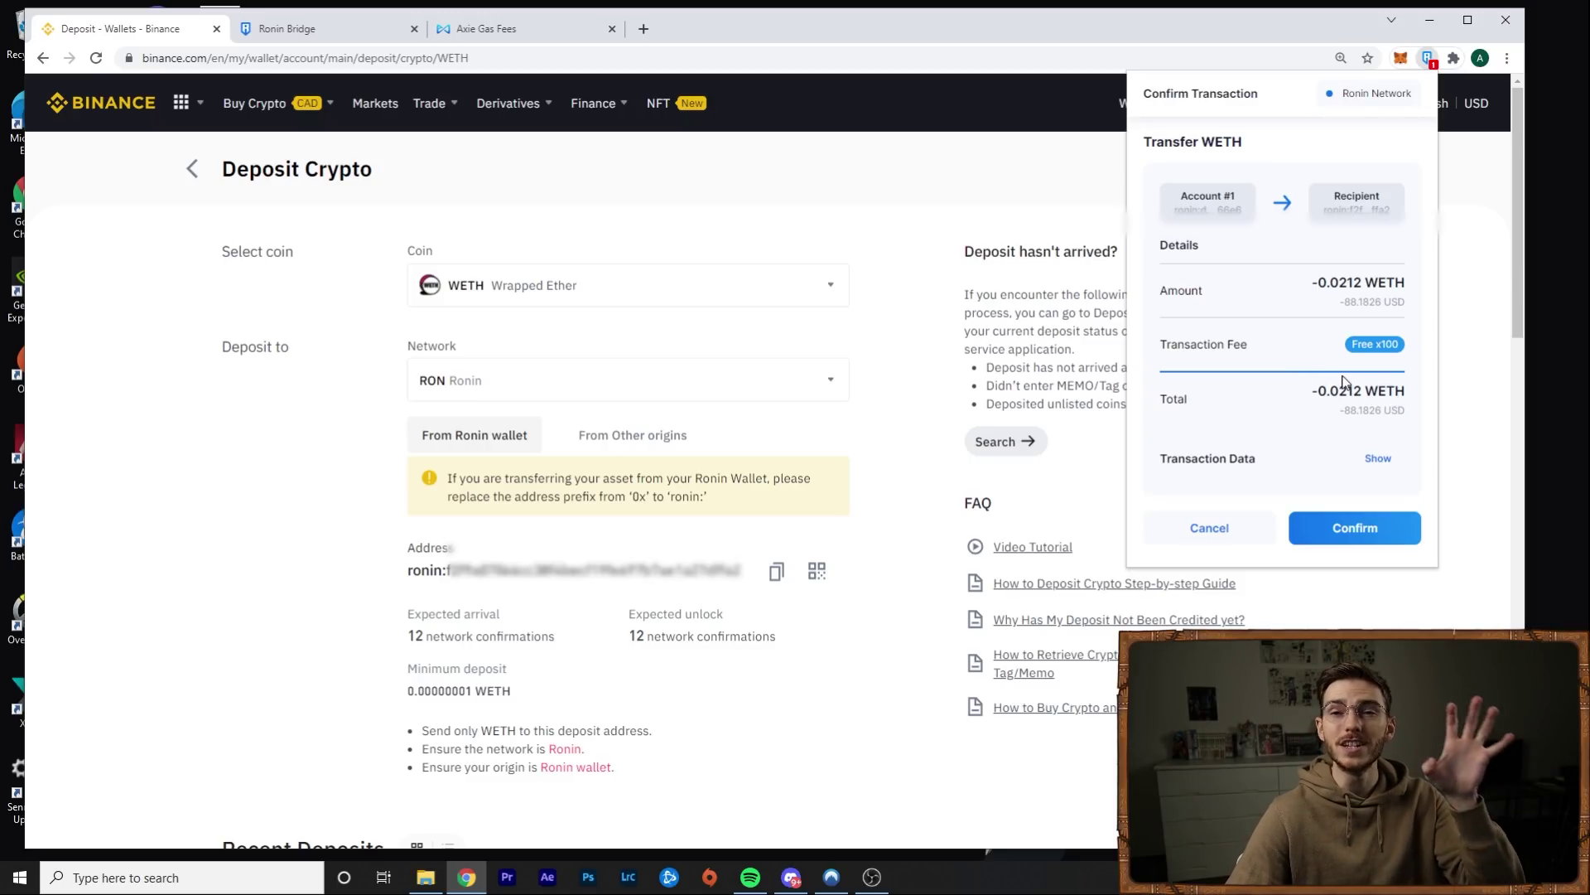
click(1333, 537)
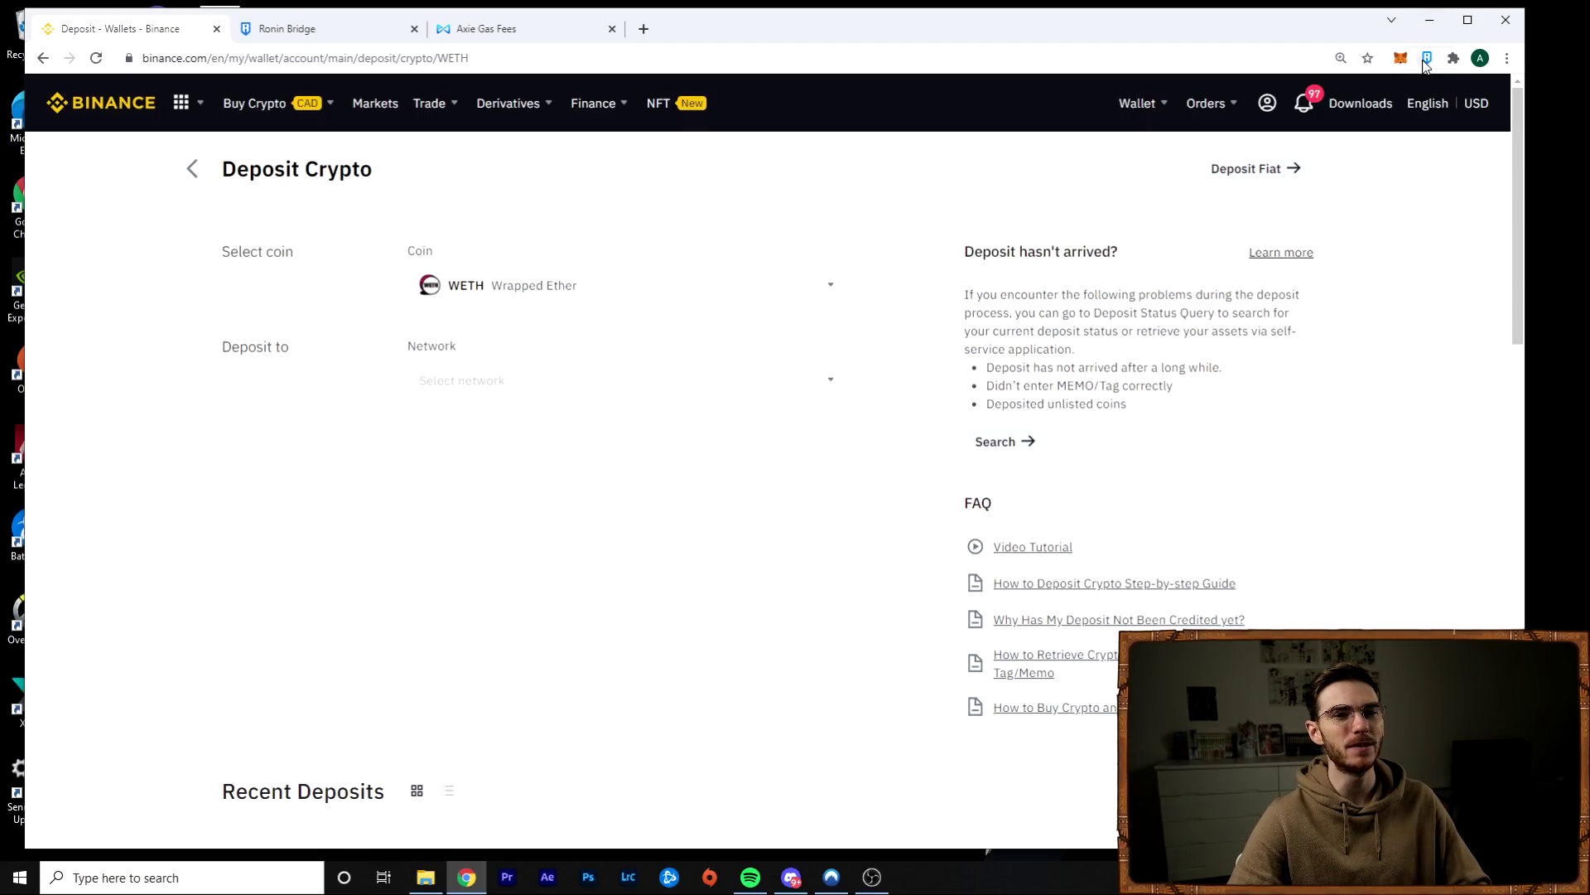
click(1427, 57)
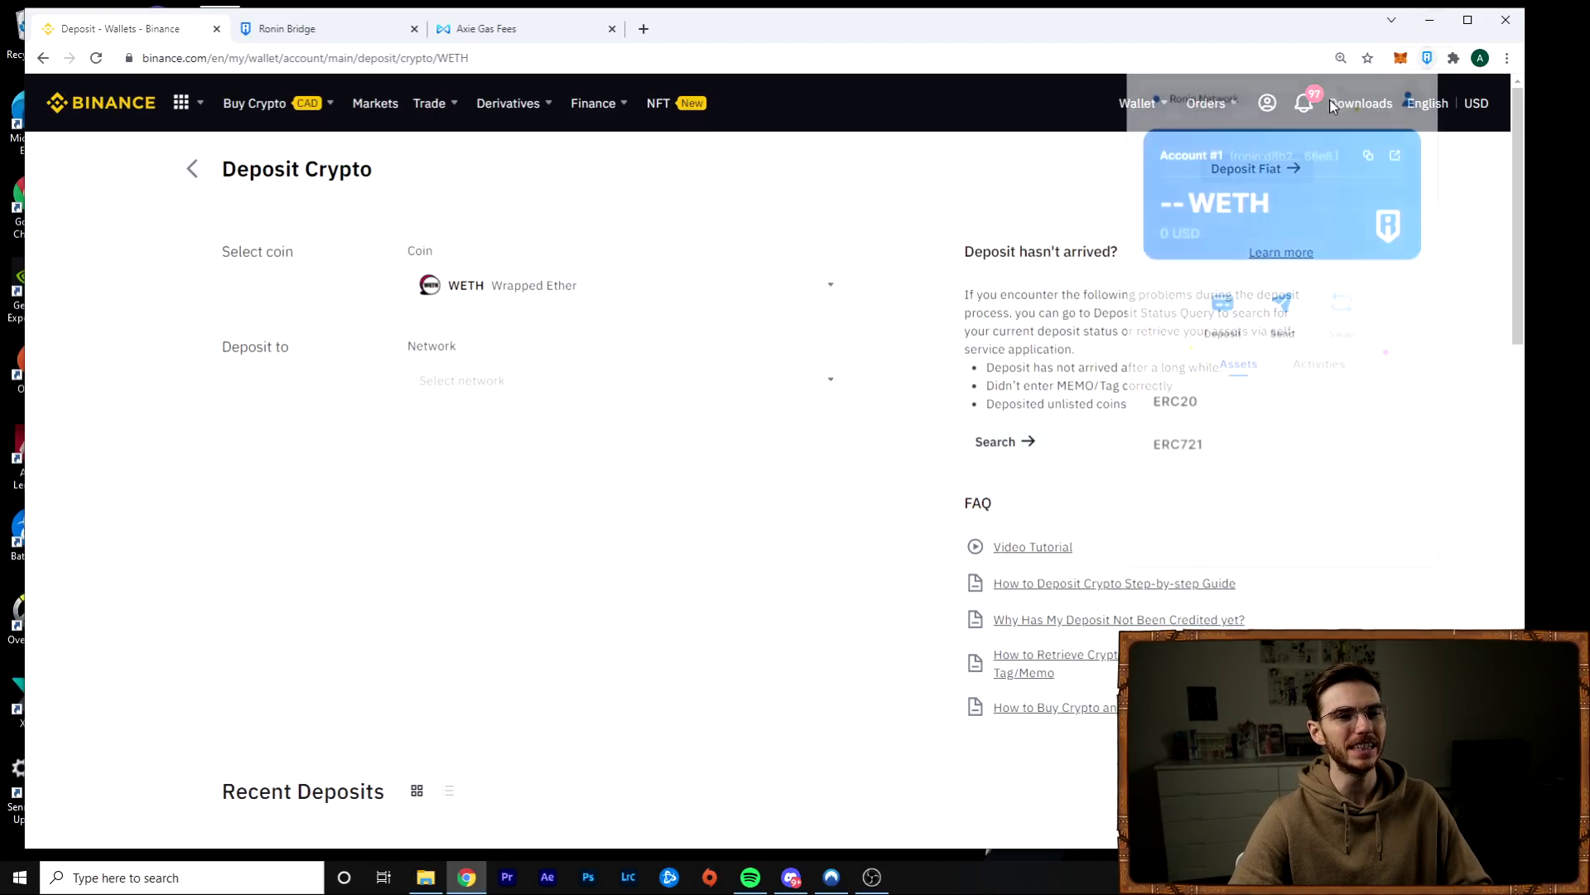
click(1319, 366)
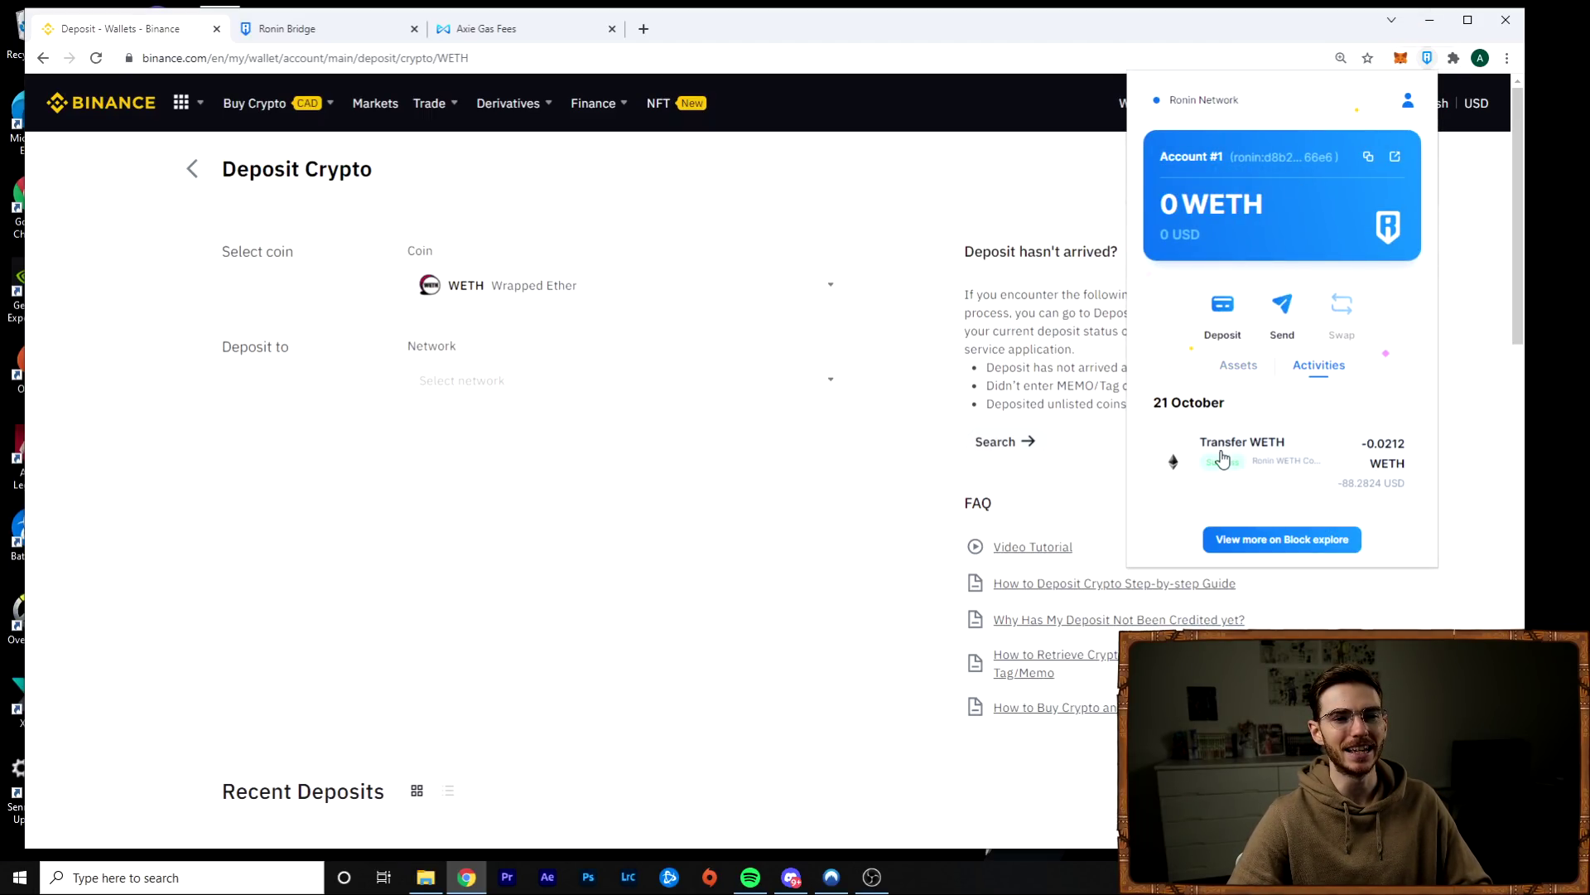
click(641, 495)
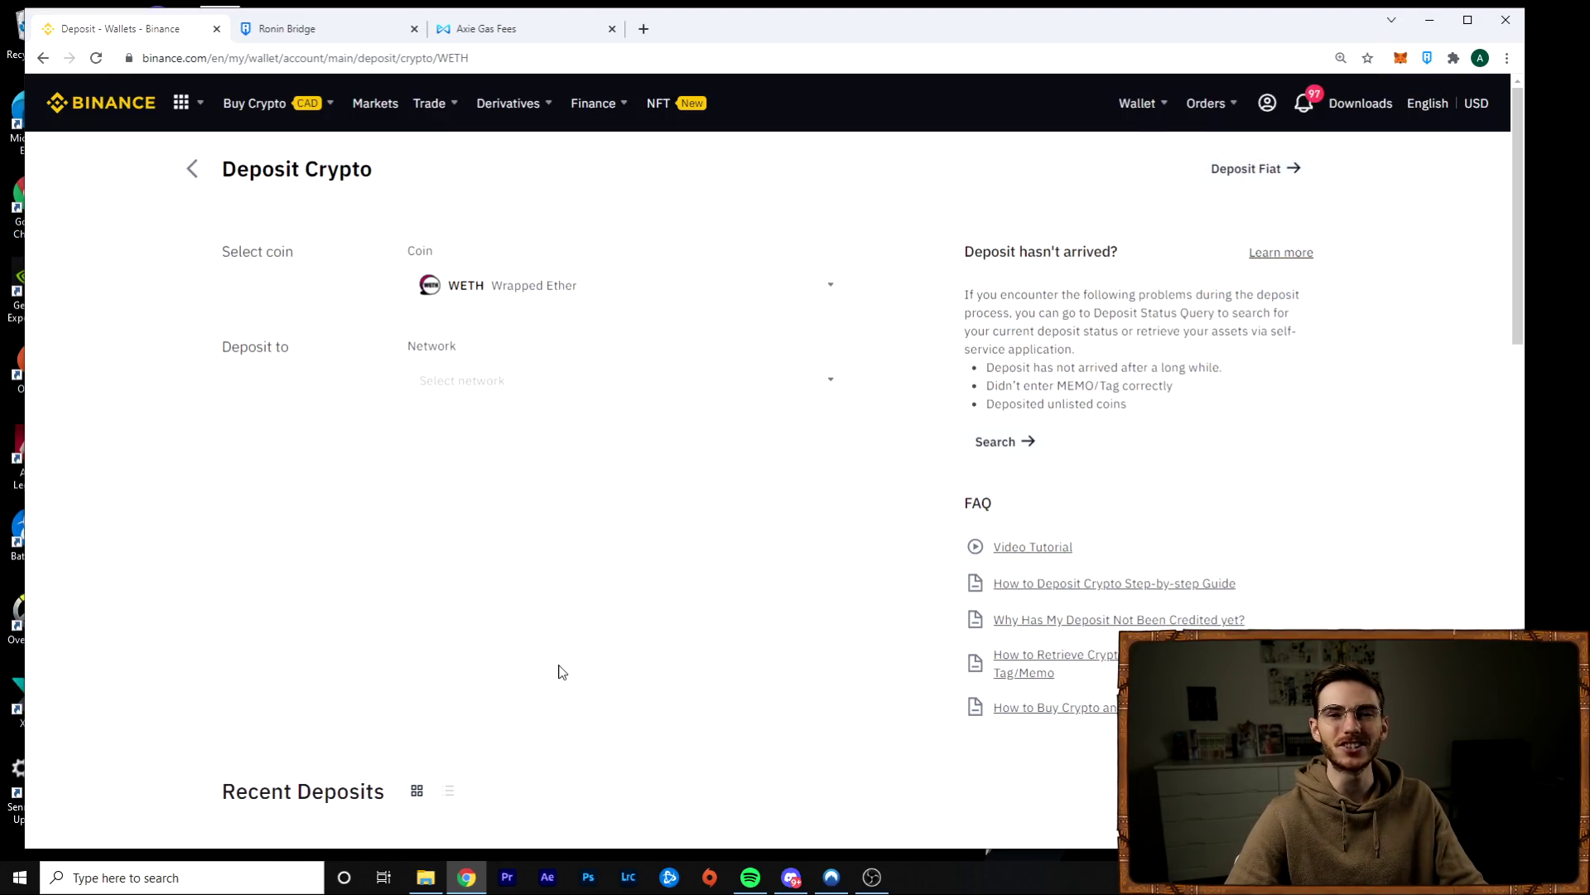
Reopen Fiat and Spot, apply the recent 'weth' search, and scroll to the WETH Crypto Balance row
mouse_move(1139, 103)
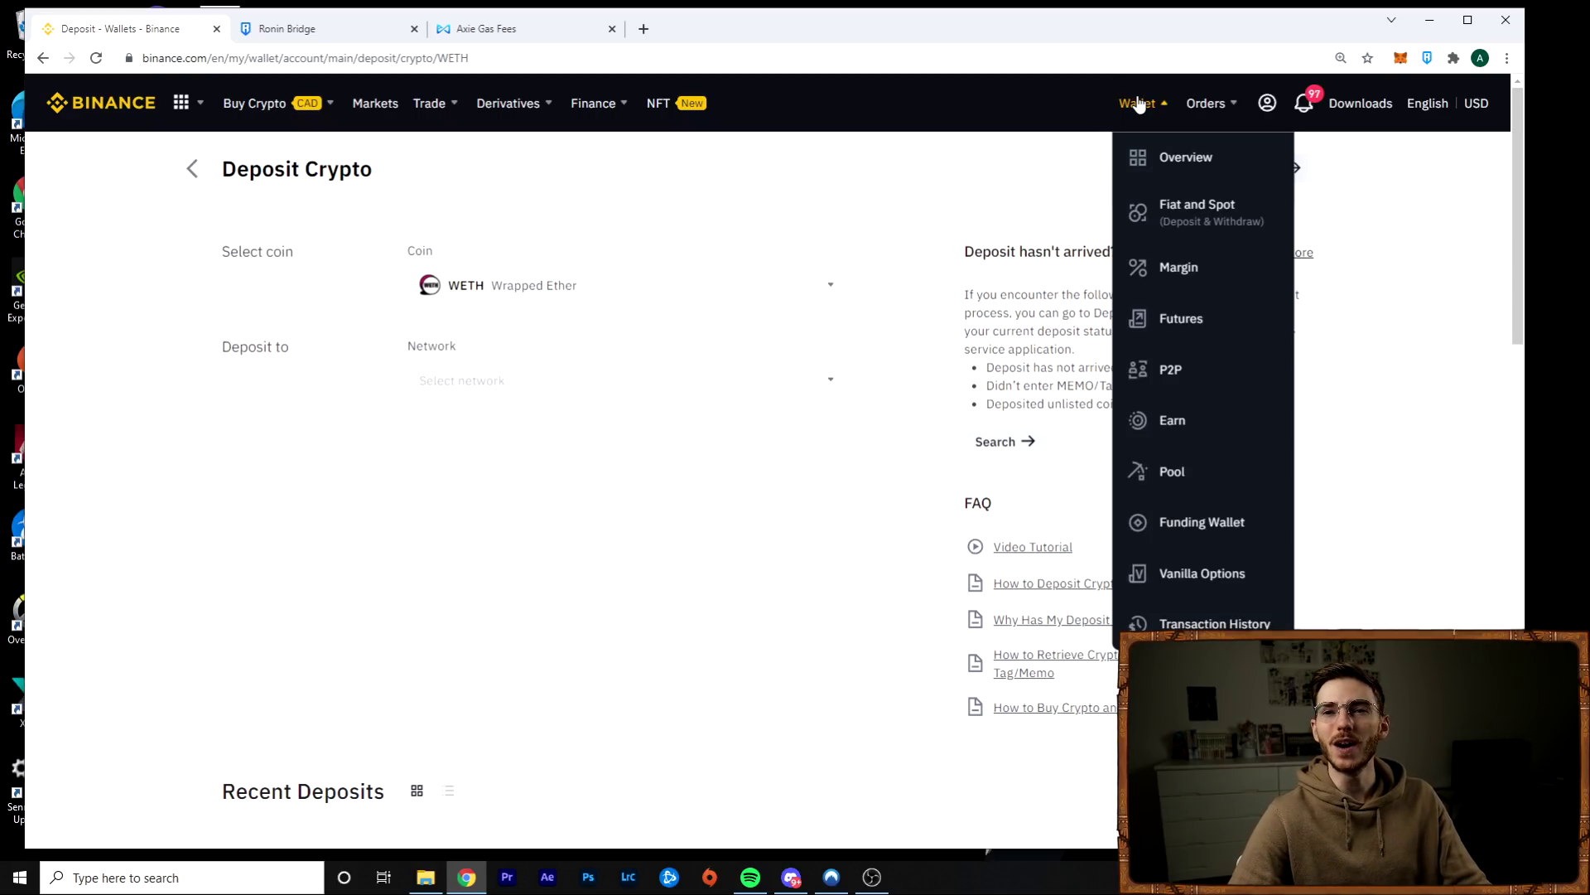
click(1190, 219)
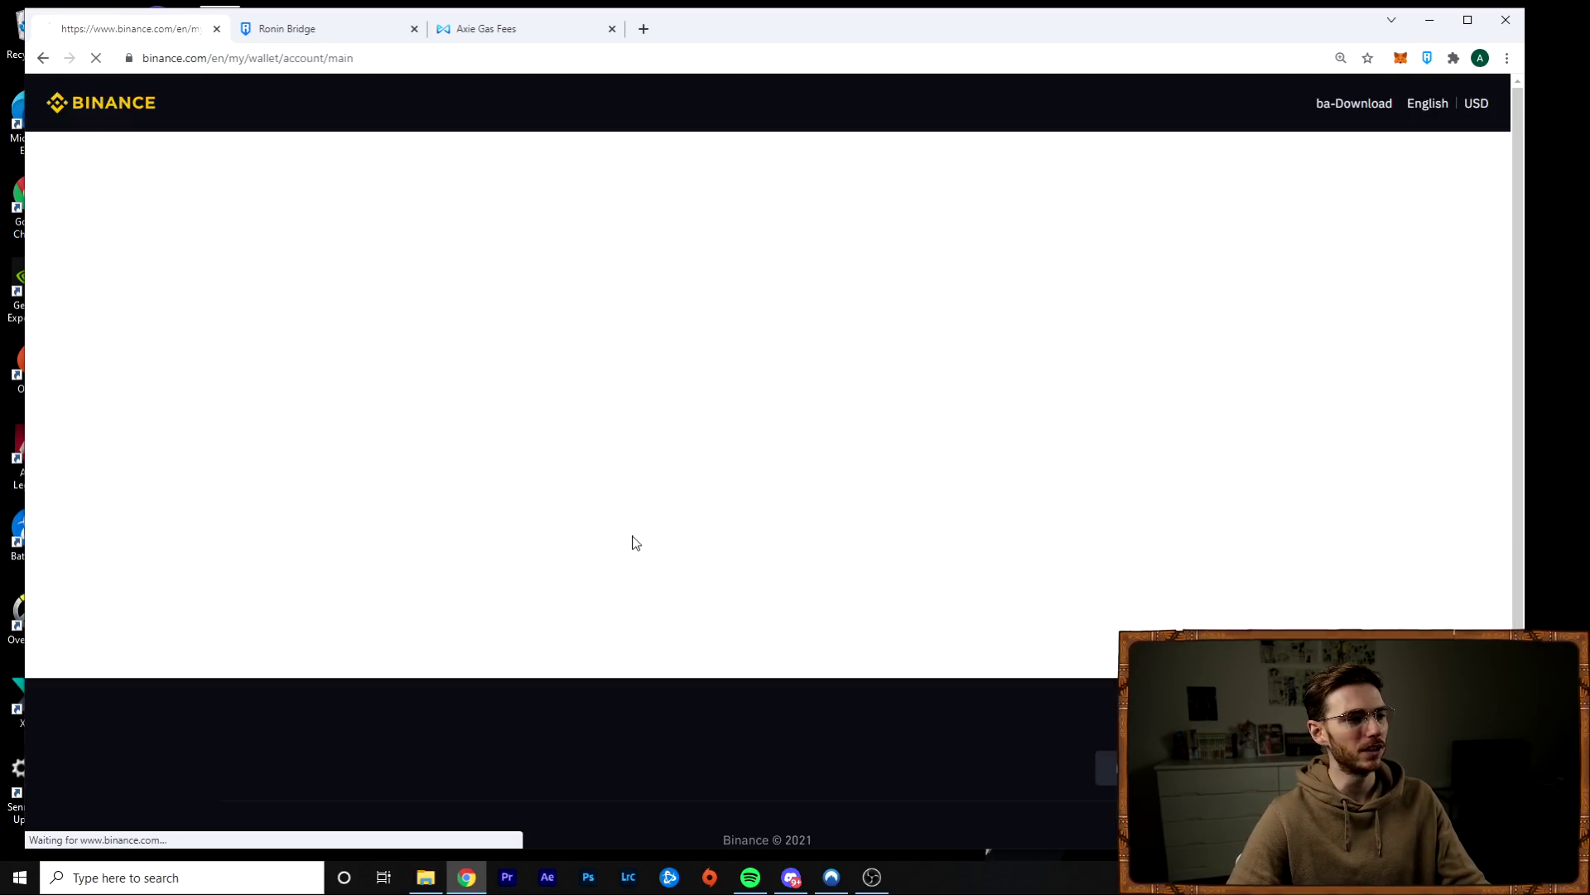
click(311, 405)
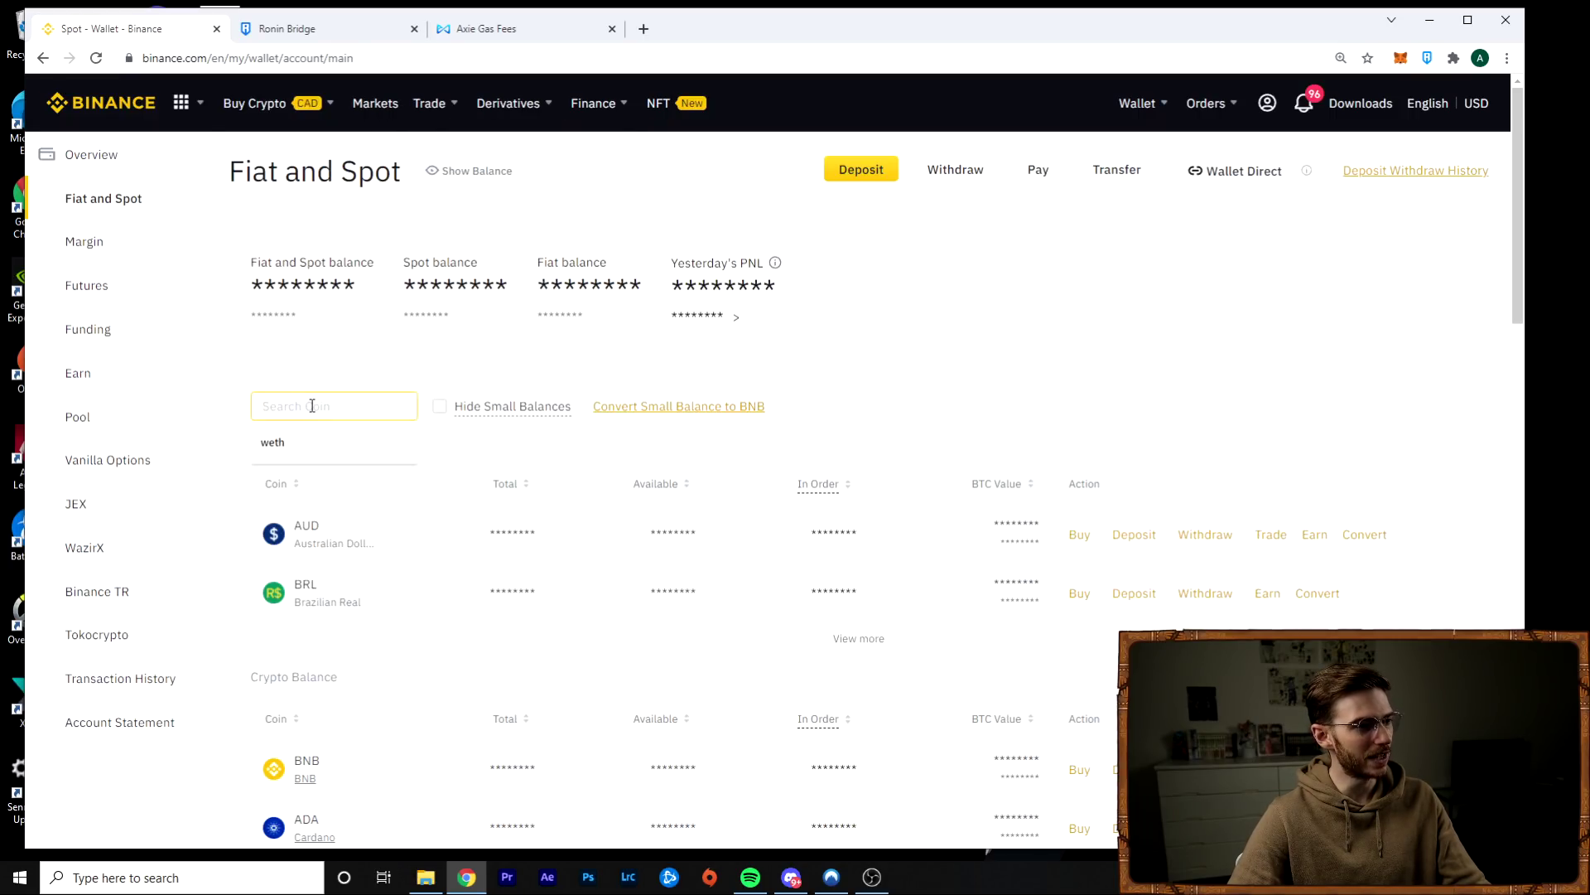
click(285, 444)
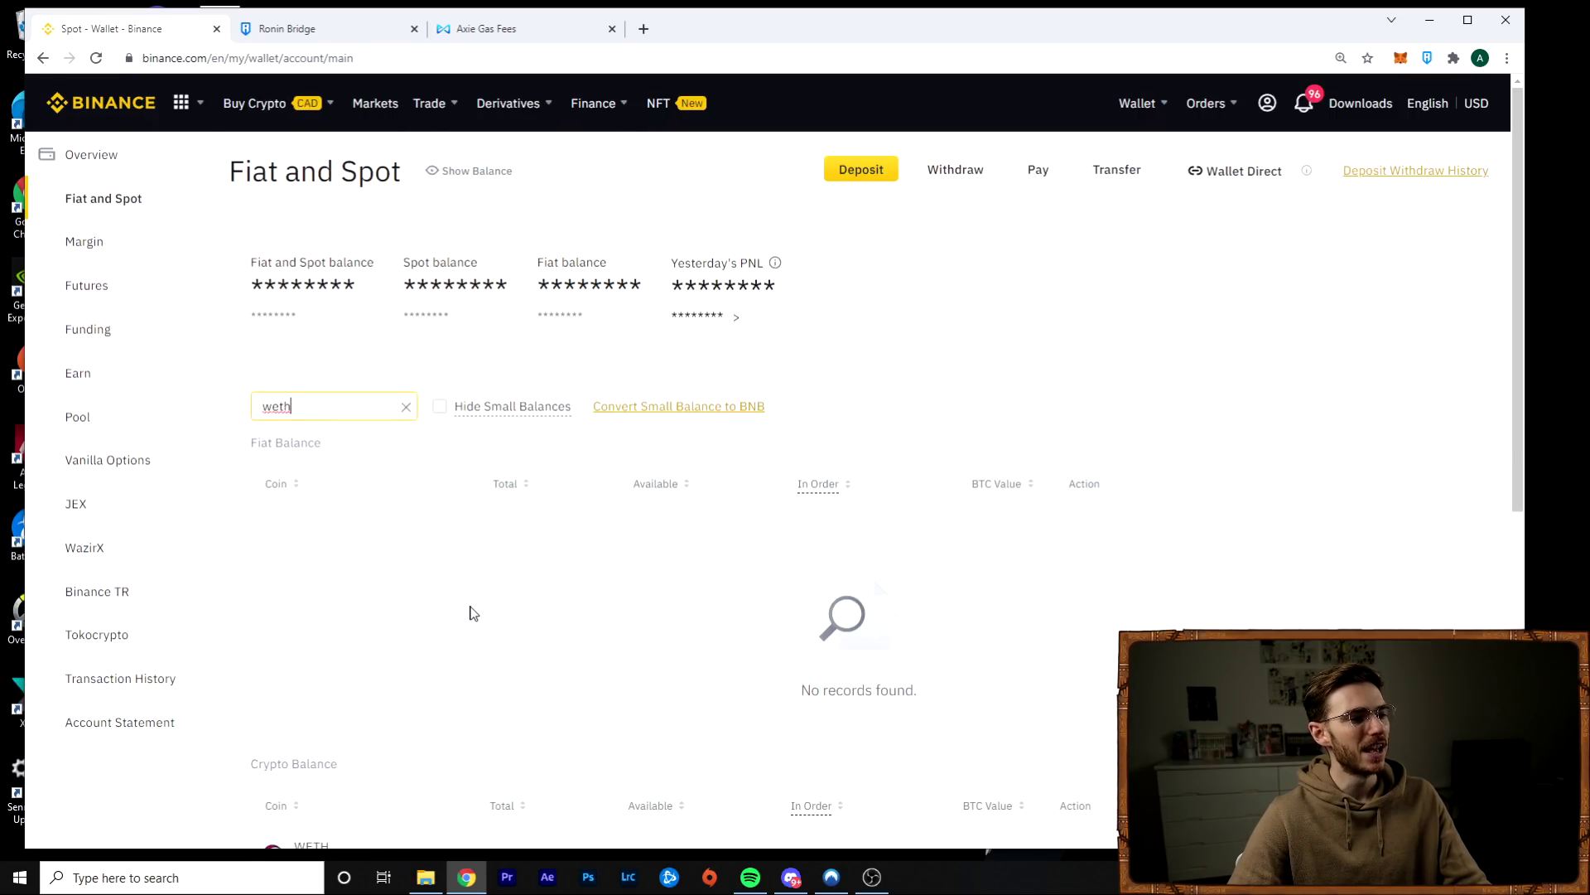
scroll(468, 611, down, 2)
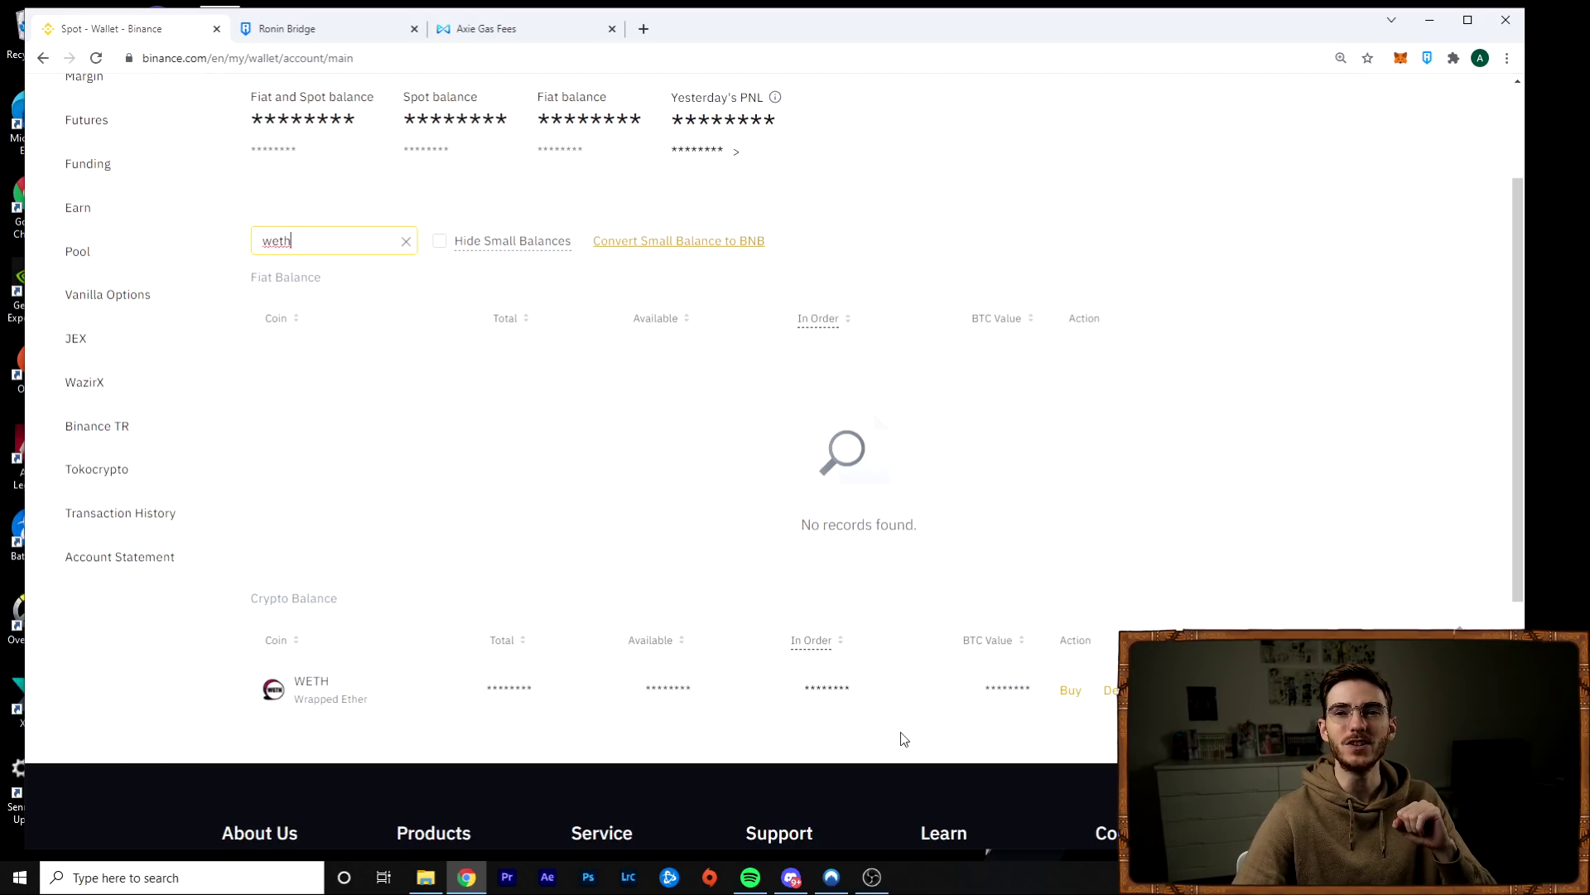
scroll(986, 520, down, 1)
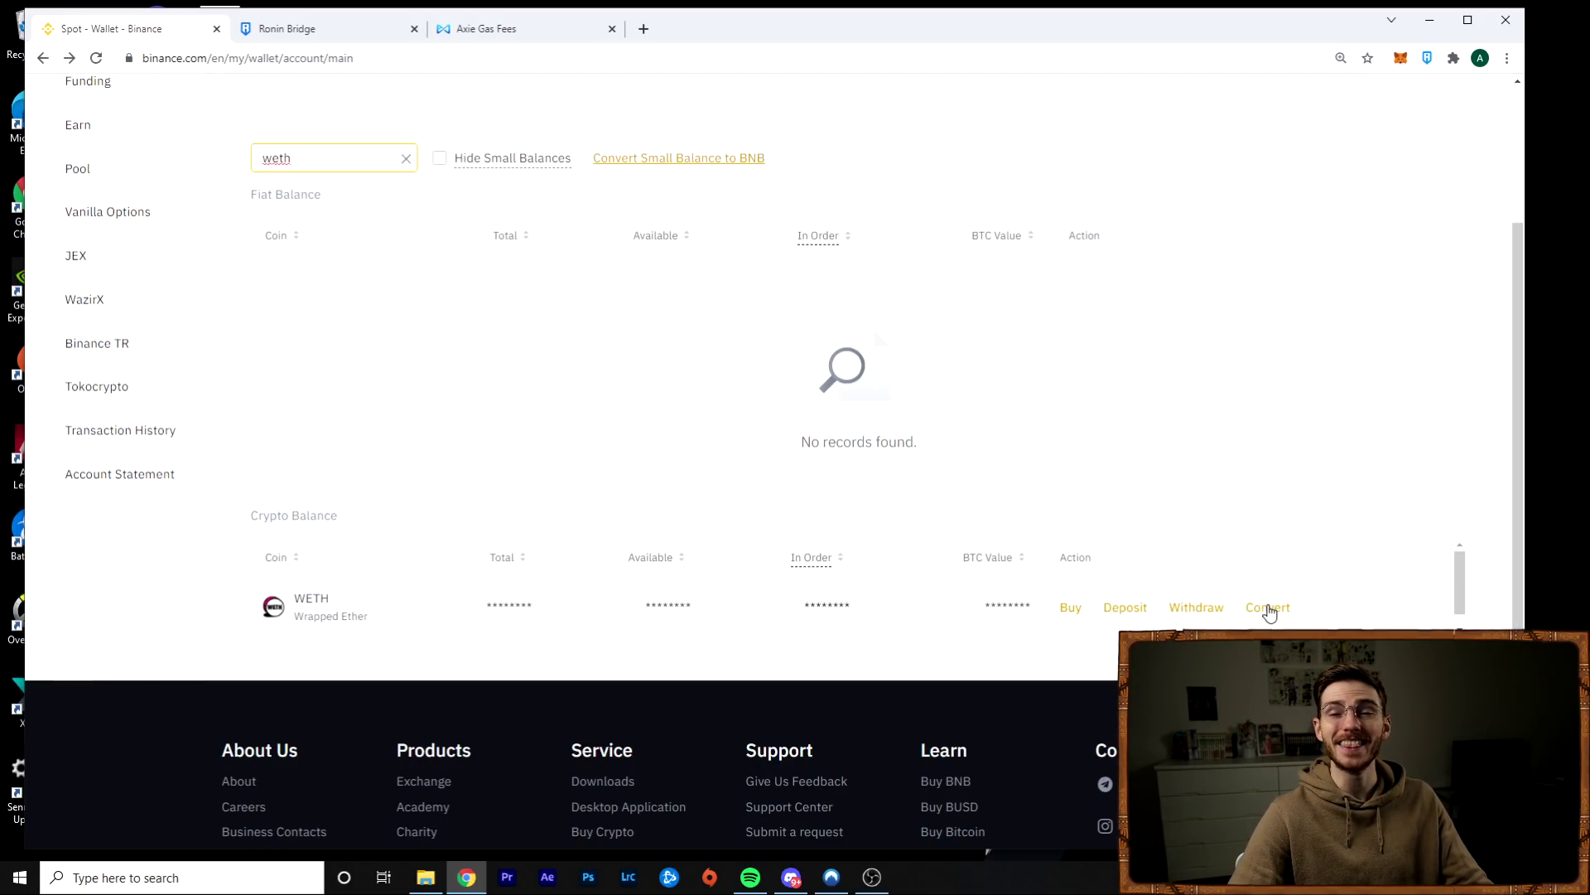
Choose WETH as the coin to convert and enter the full 0.02119794 WETH balance
click(1268, 609)
click(990, 492)
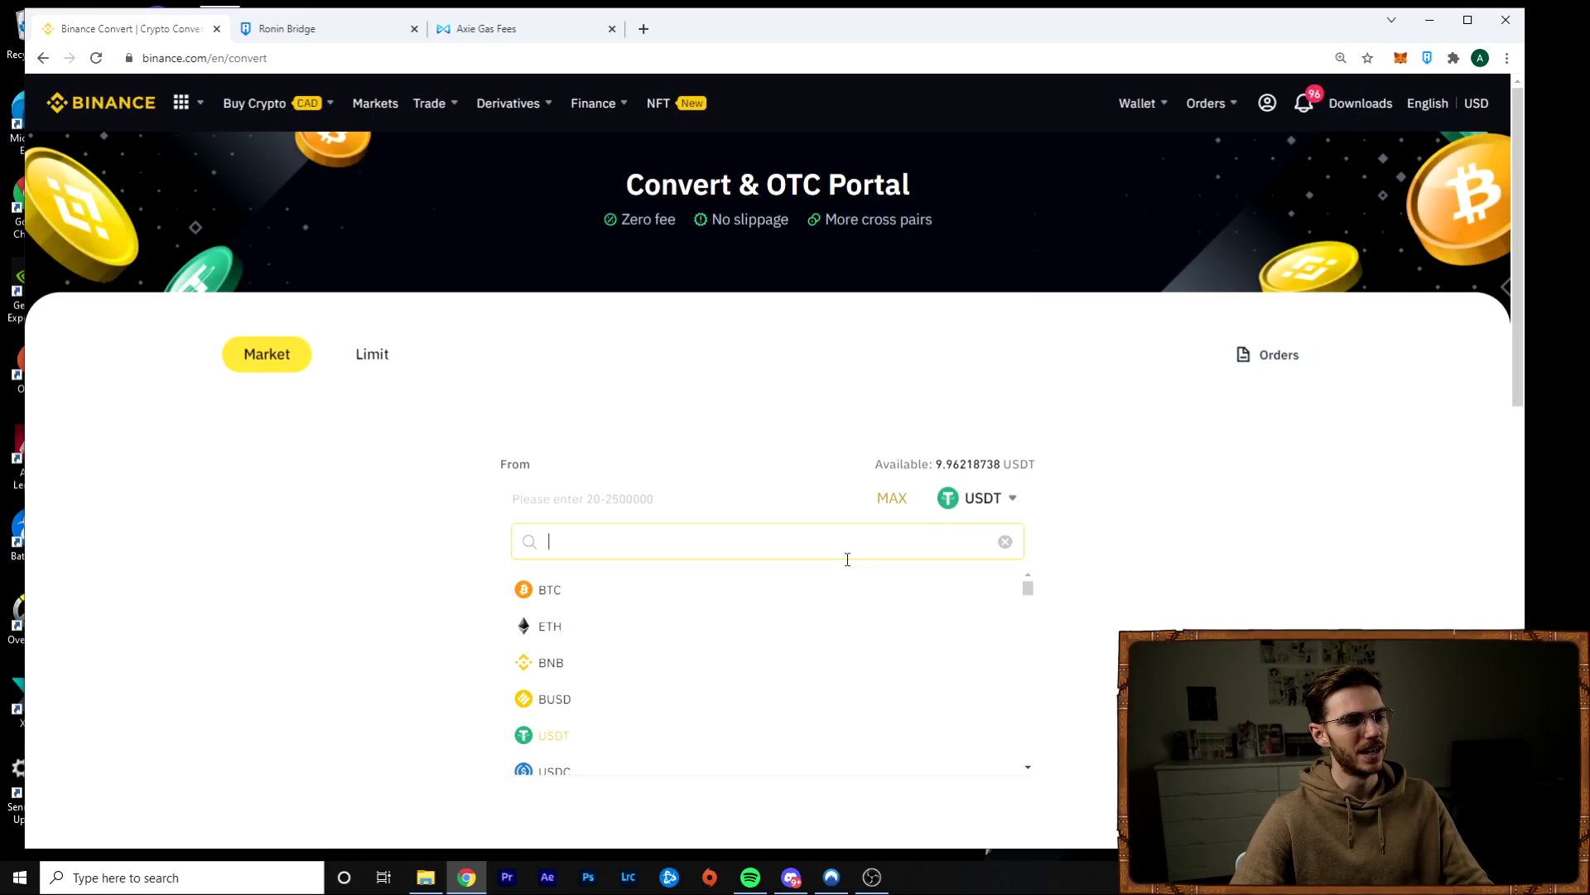
text(weth)
click(585, 590)
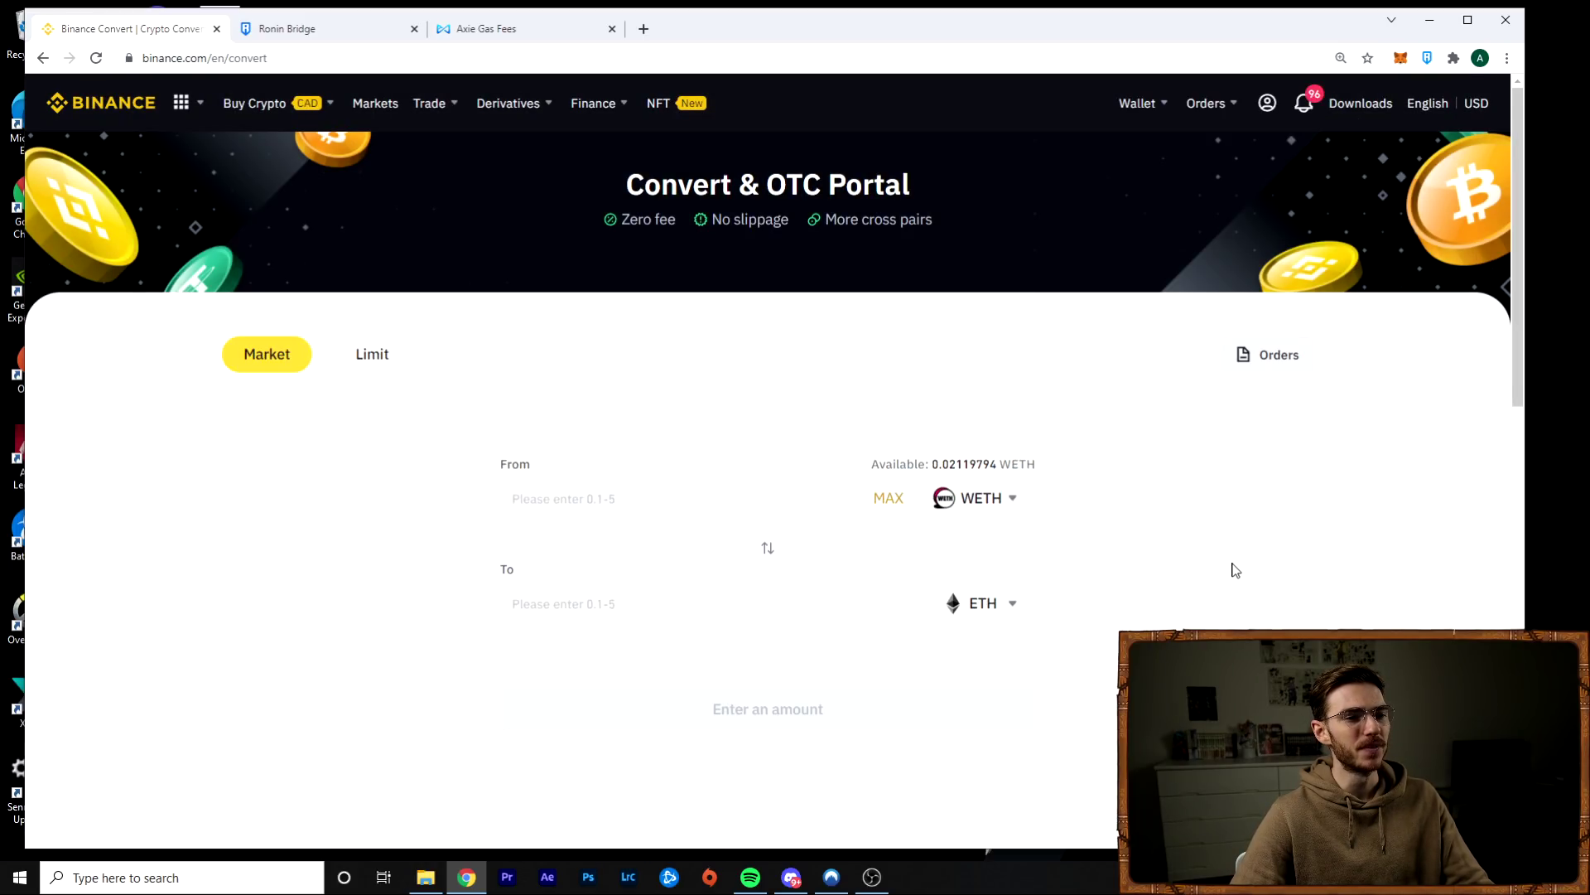
scroll(1324, 570, down, 2)
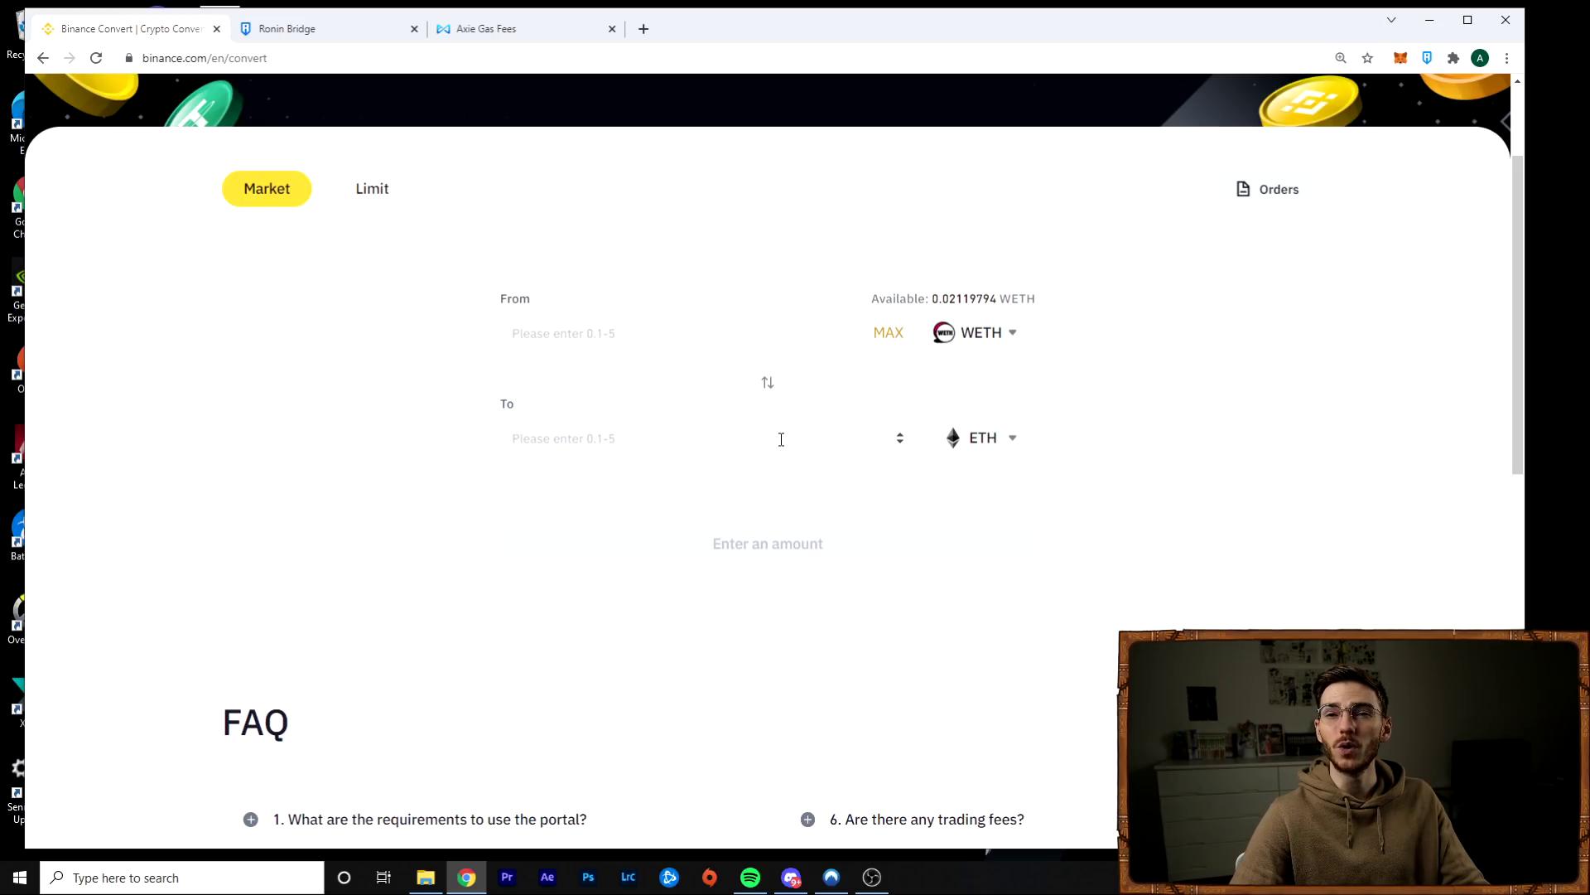
click(883, 336)
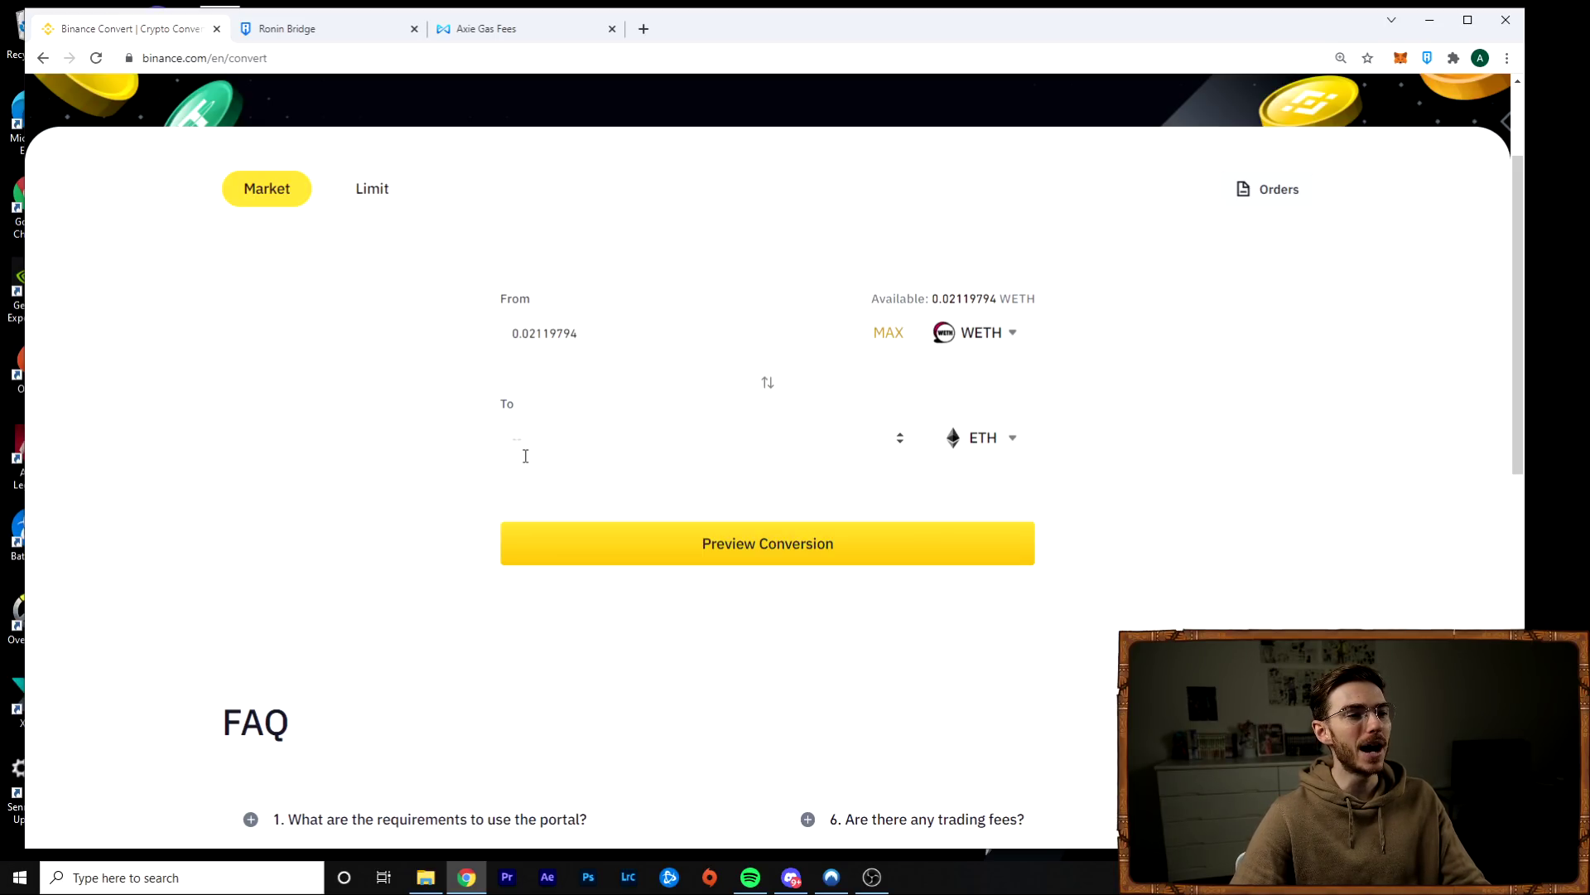
drag(608, 333, 524, 330)
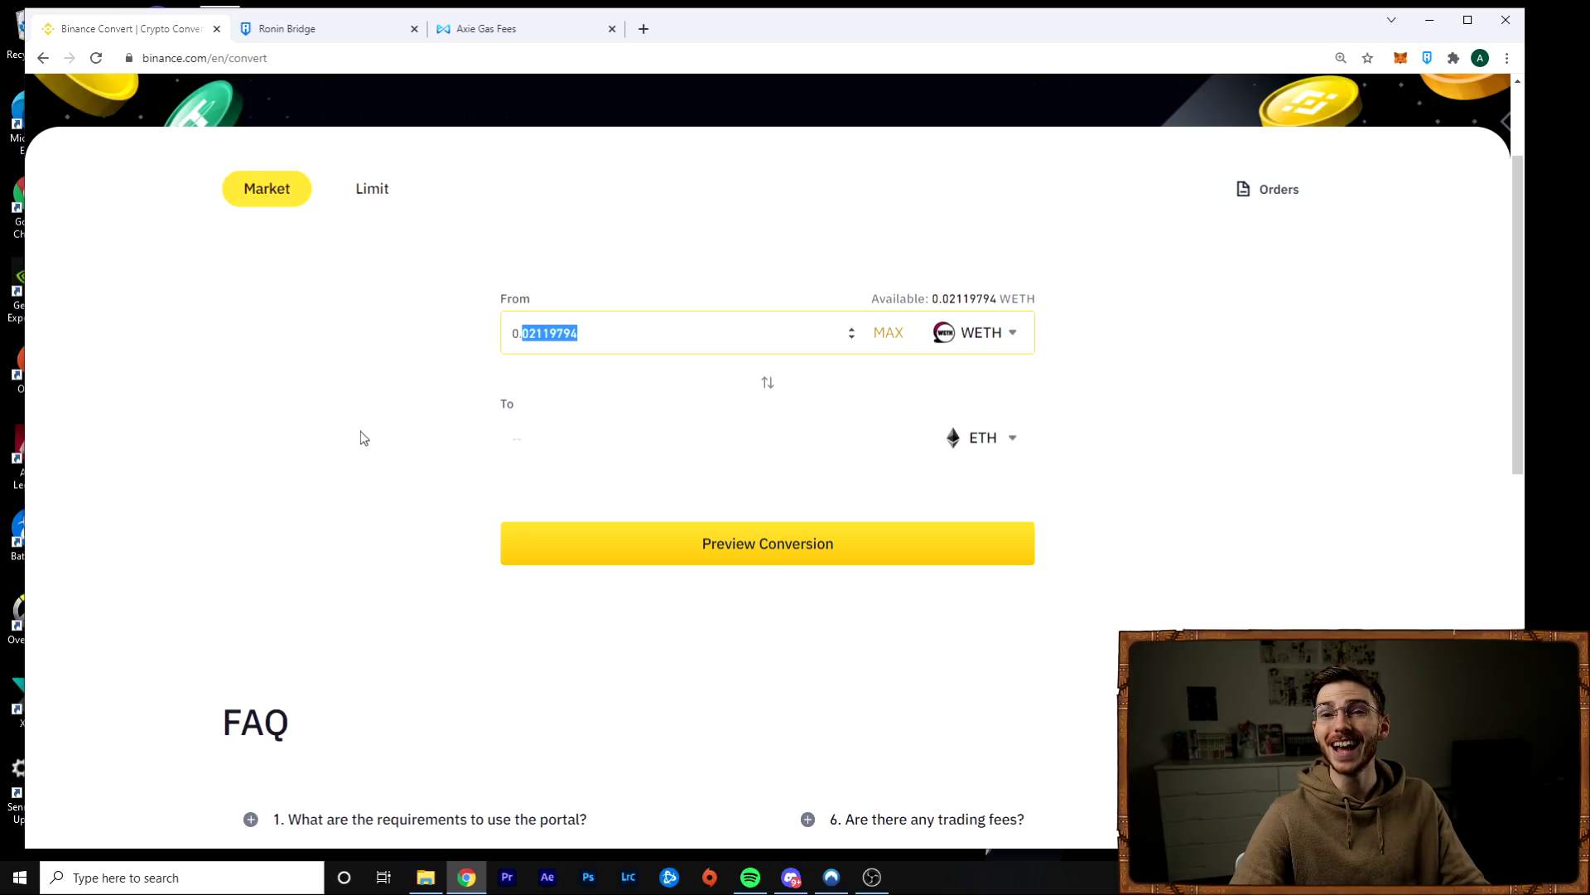
click(277, 446)
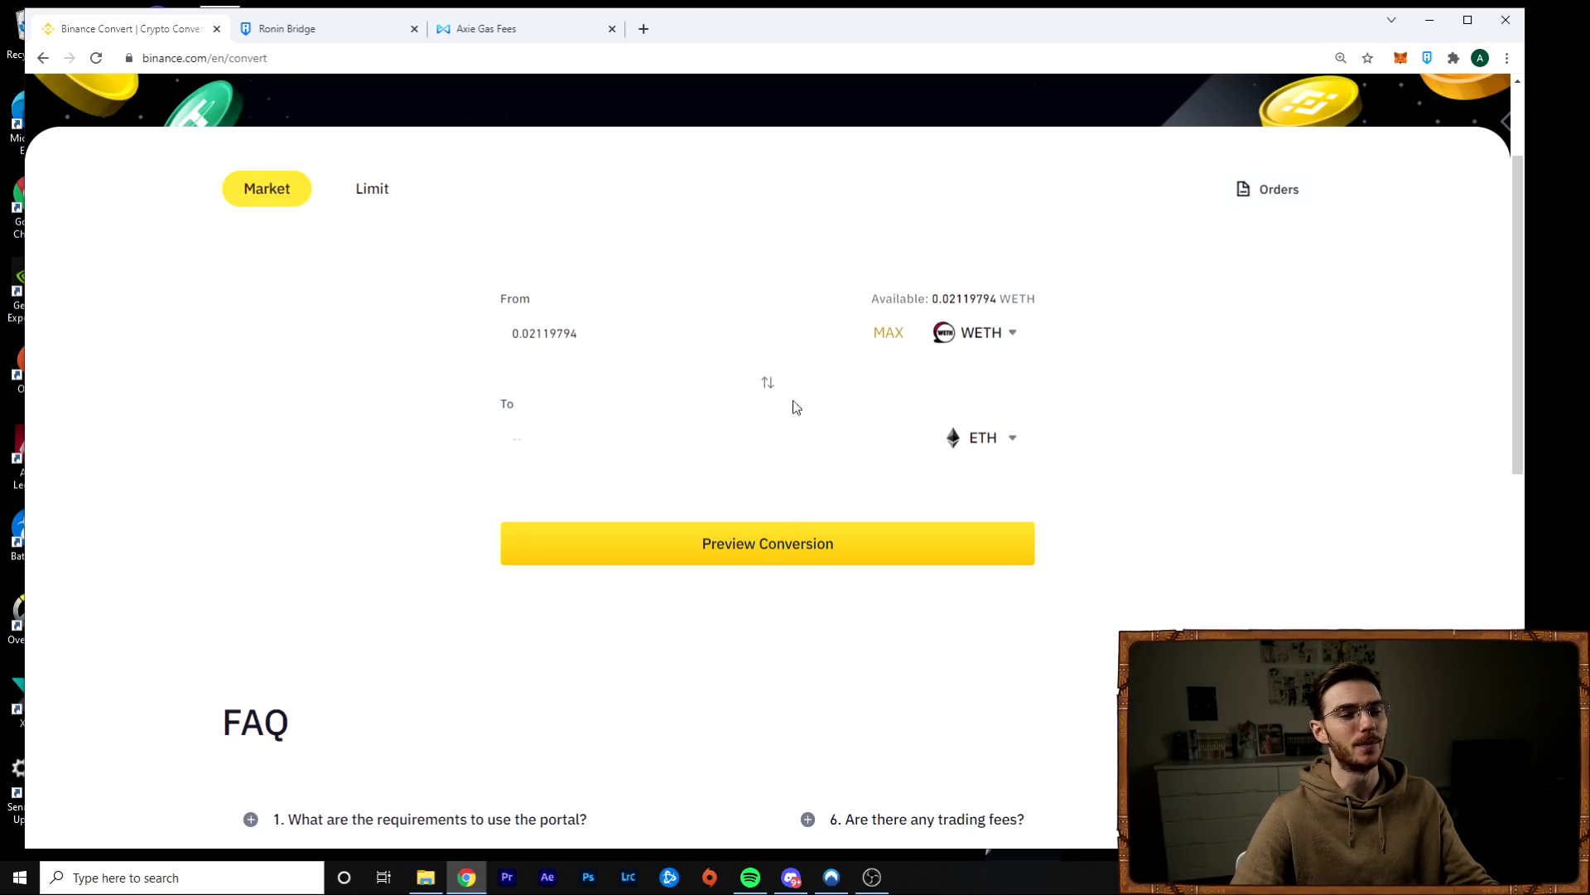
Preview the WETH-to-ETH conversion, which is flagged as below the 0.1 minimum amount
click(753, 550)
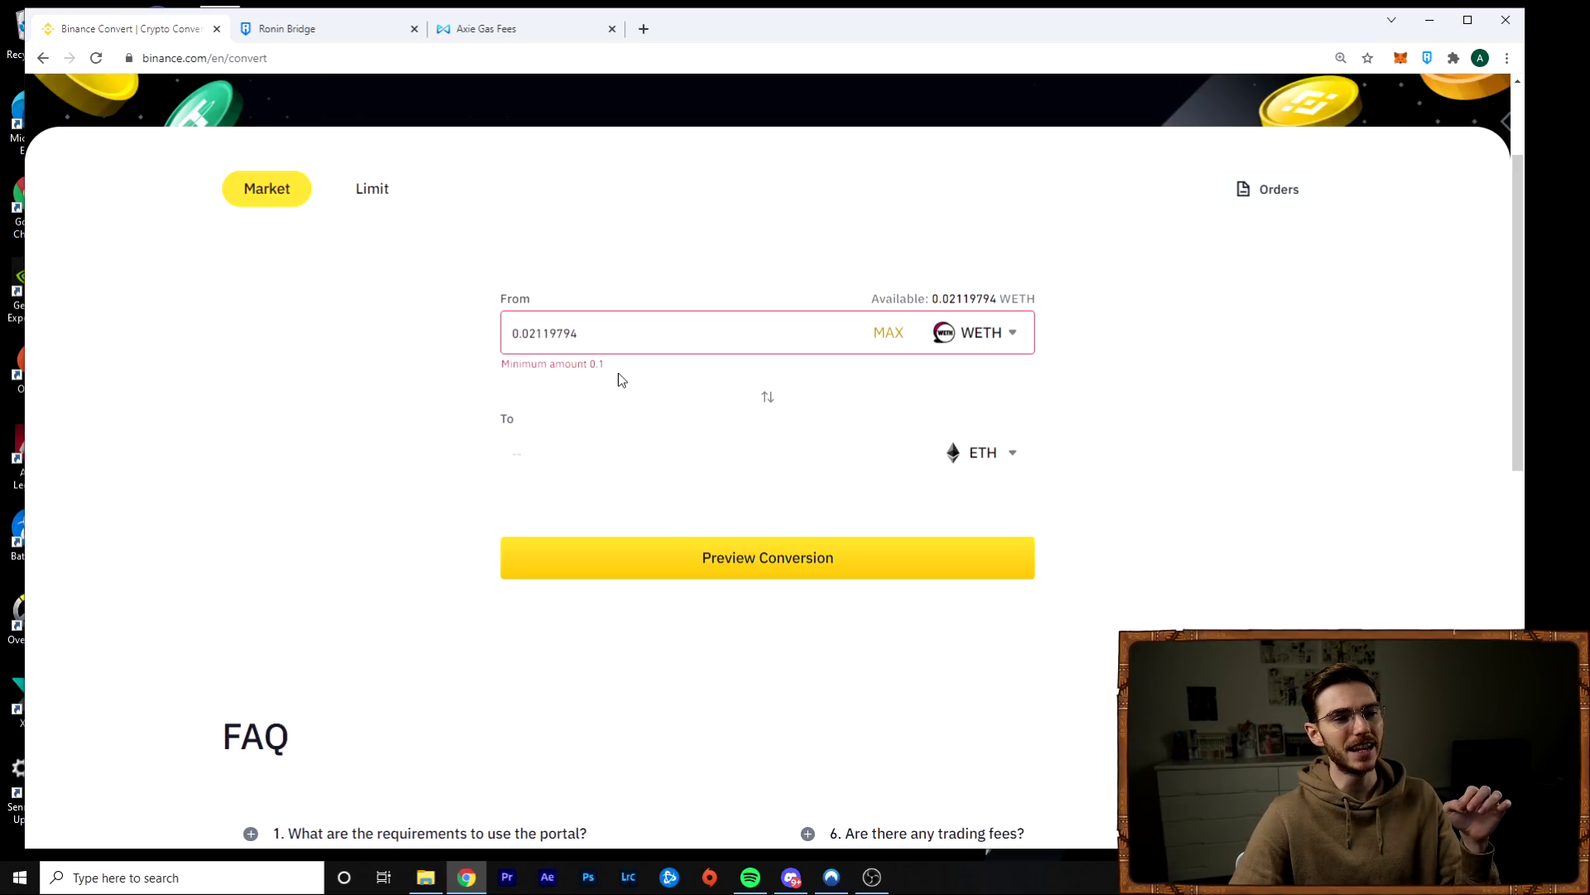
drag(613, 369, 460, 404)
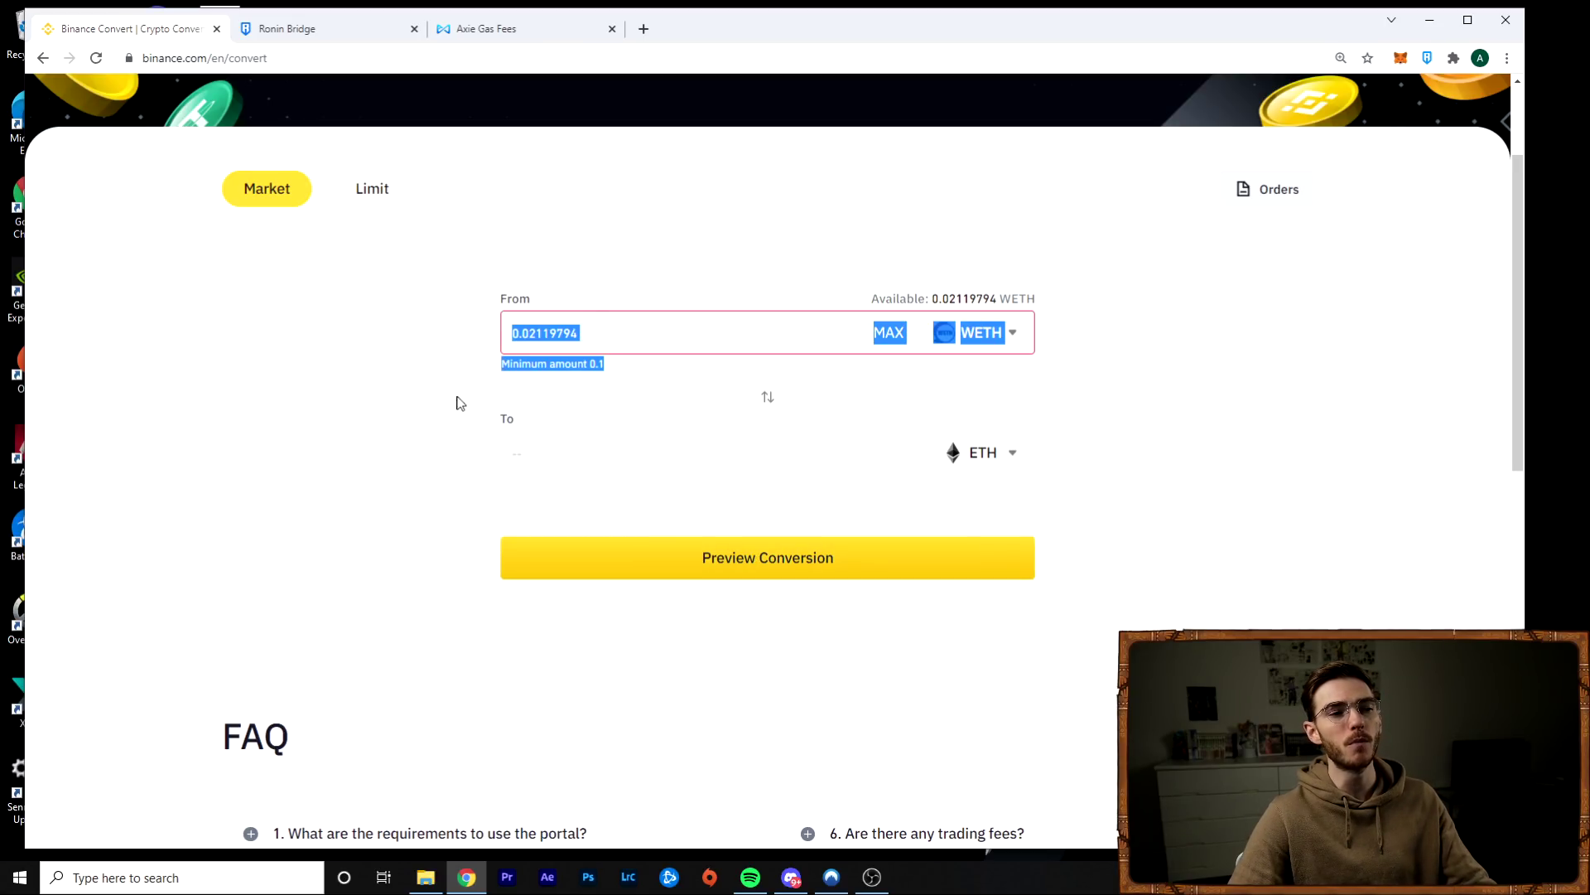
click(443, 406)
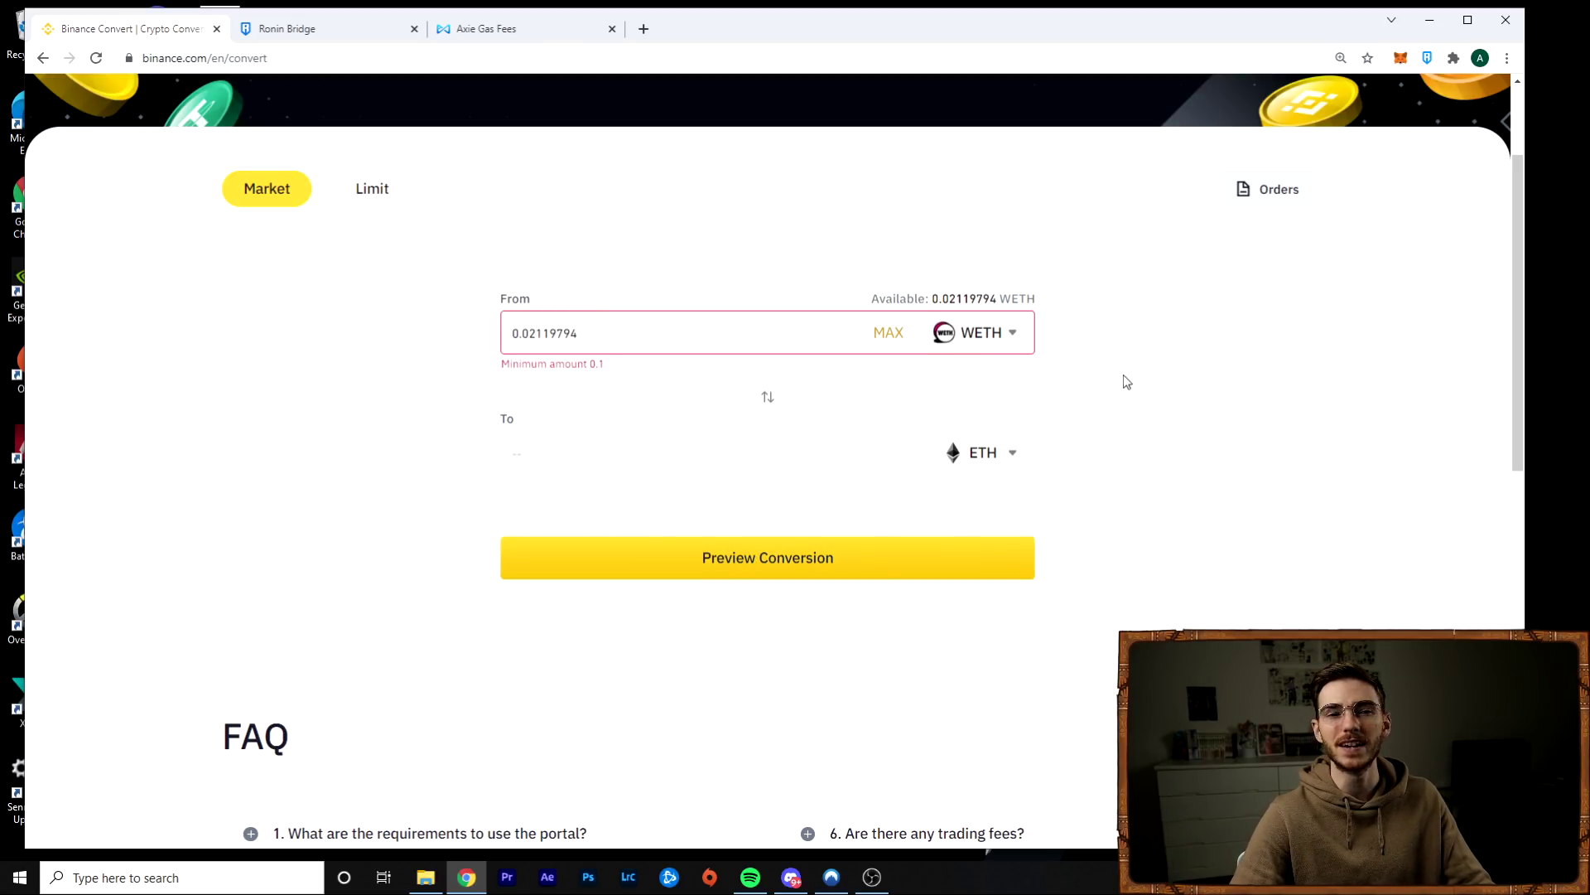